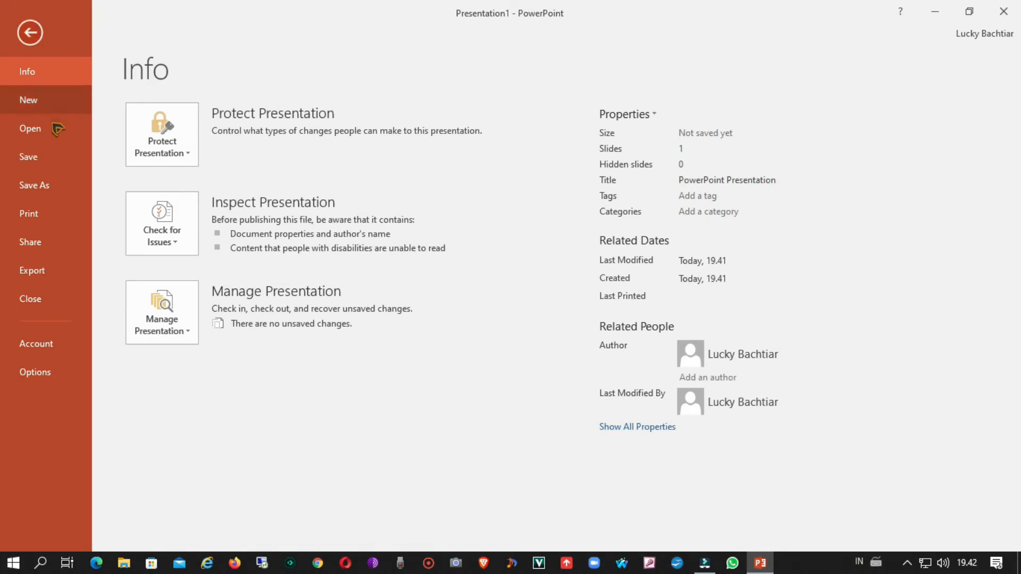
Step: Start saving a copy of the presentation in the D: drive folder named with the author's first name
{"action": "left_click", "coordinate": [40, 186]}
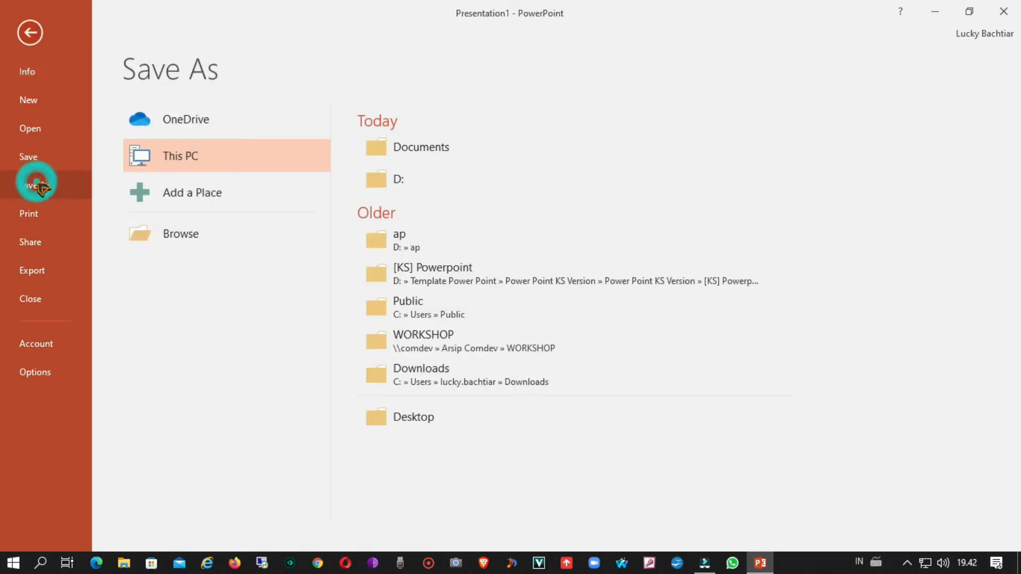
{"action": "left_click", "coordinate": [218, 242]}
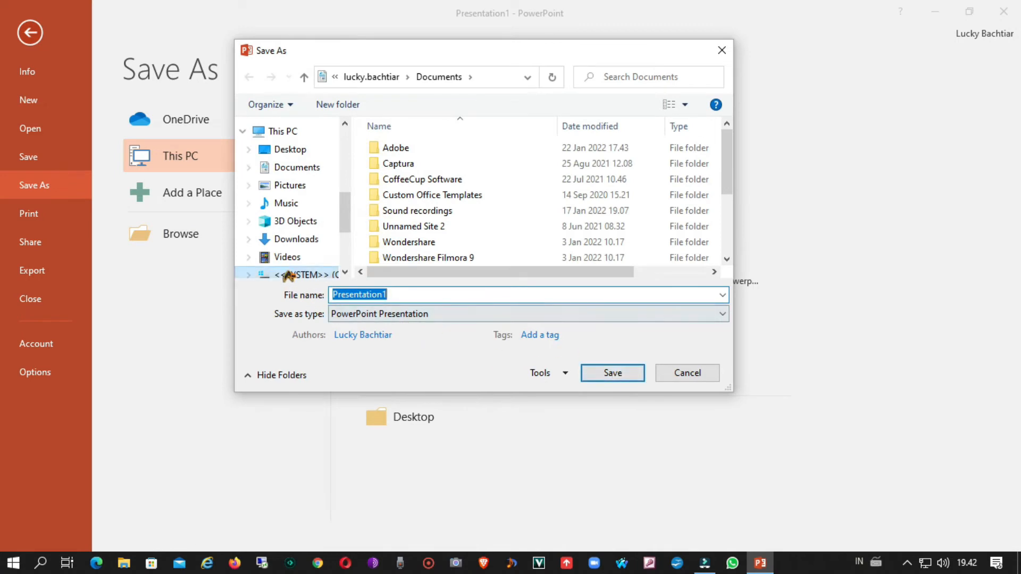
{"action": "scroll", "coordinate": [296, 264], "scroll_direction": "down", "scroll_amount": 2}
{"action": "left_click", "coordinate": [296, 256]}
{"action": "scroll", "coordinate": [507, 226], "scroll_direction": "down", "scroll_amount": 6}
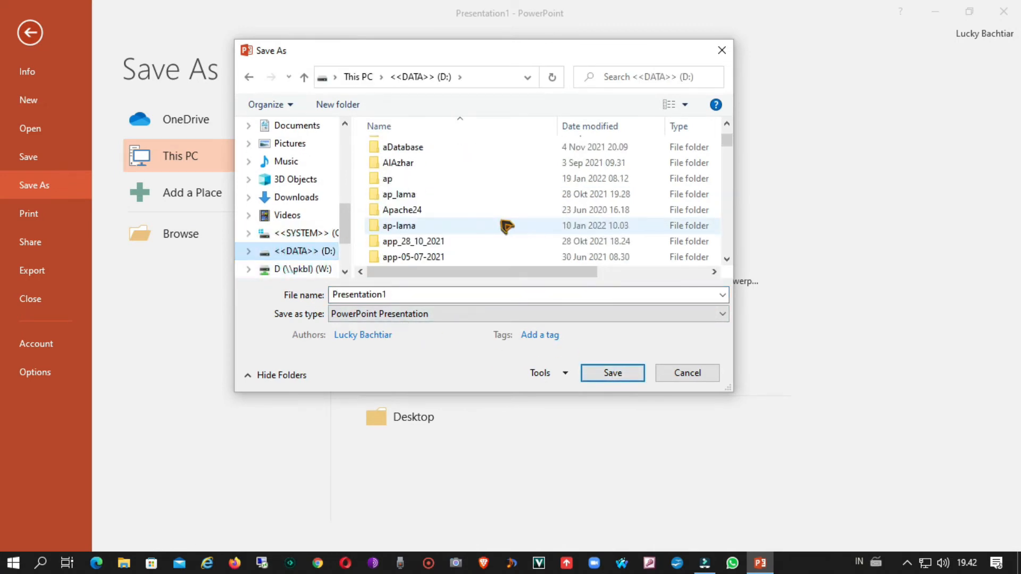
{"action": "scroll", "coordinate": [507, 226], "scroll_direction": "down", "scroll_amount": 10}
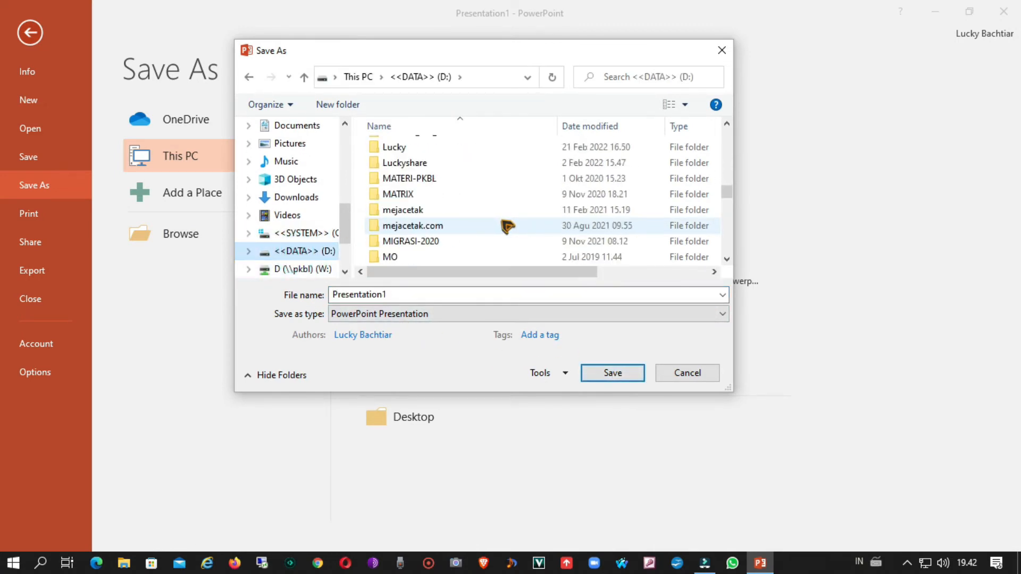
{"action": "scroll", "coordinate": [506, 225], "scroll_direction": "down", "scroll_amount": 3}
{"action": "scroll", "coordinate": [505, 226], "scroll_direction": "up", "scroll_amount": 3}
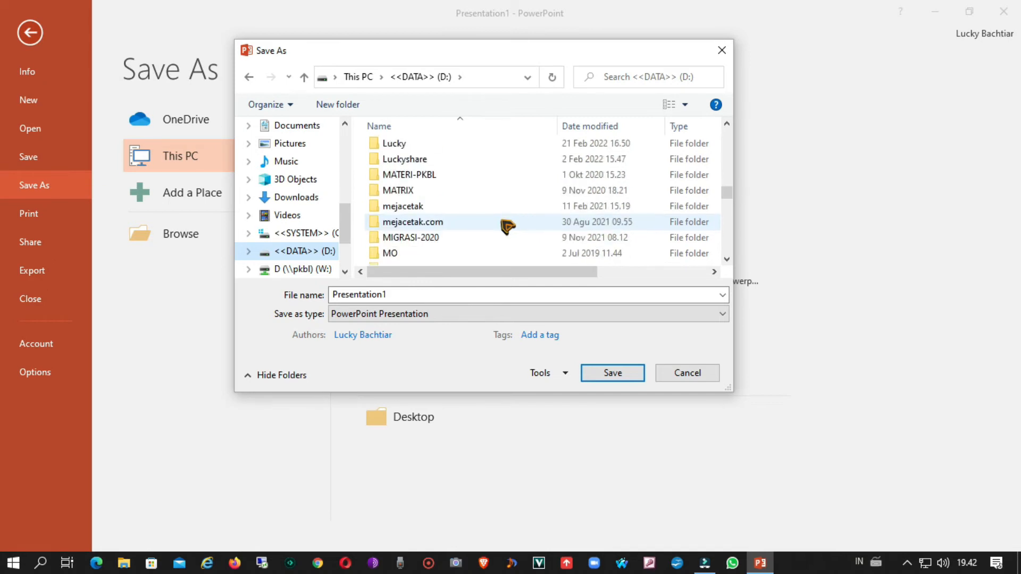
{"action": "left_click", "coordinate": [435, 147]}
{"action": "double_click", "coordinate": [437, 150]}
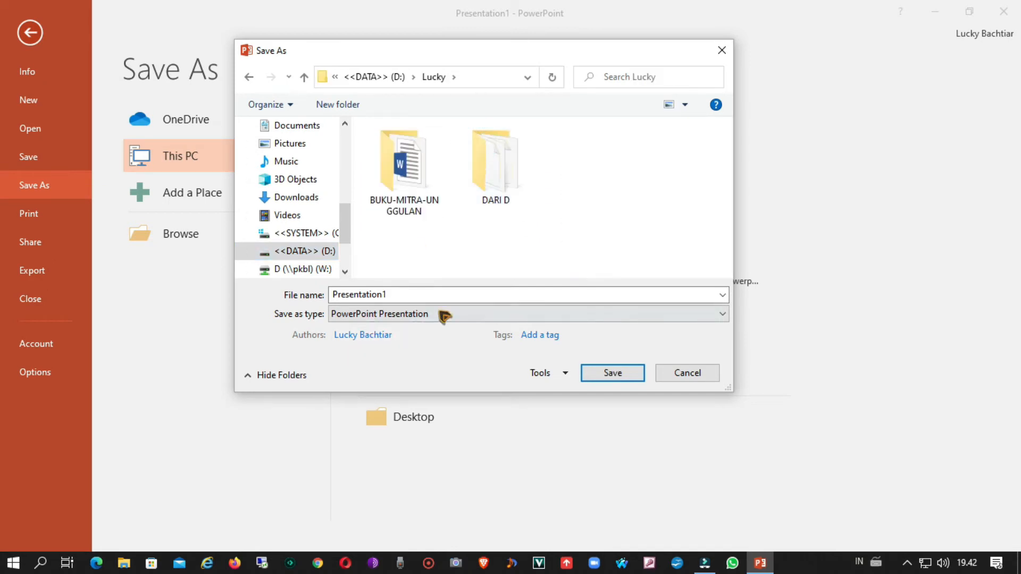
Step: Name the file Open1 and save it as an MPEG-4 Video
{"action": "double_click", "coordinate": [455, 296]}
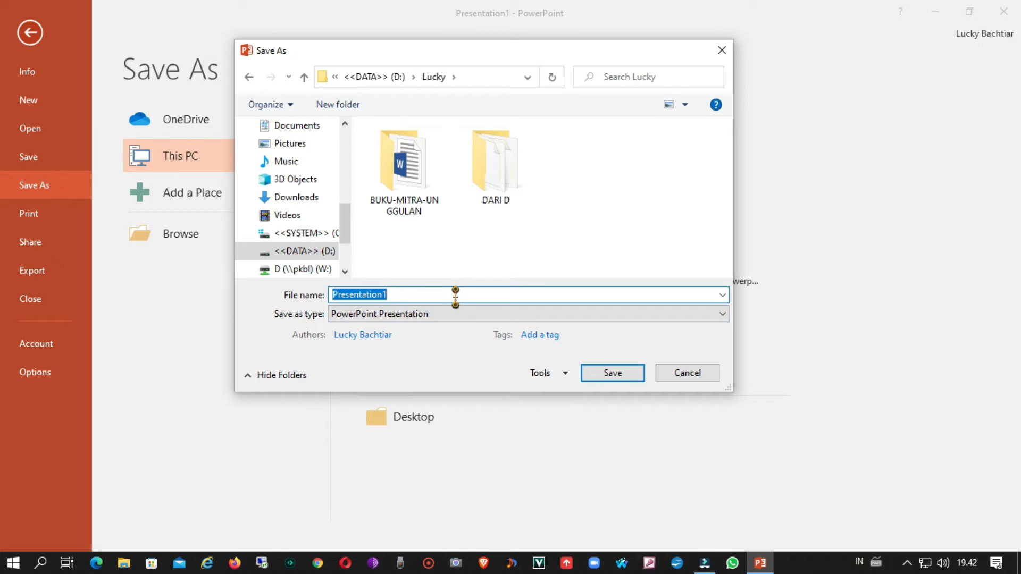
{"action": "type", "text": "Open1"}
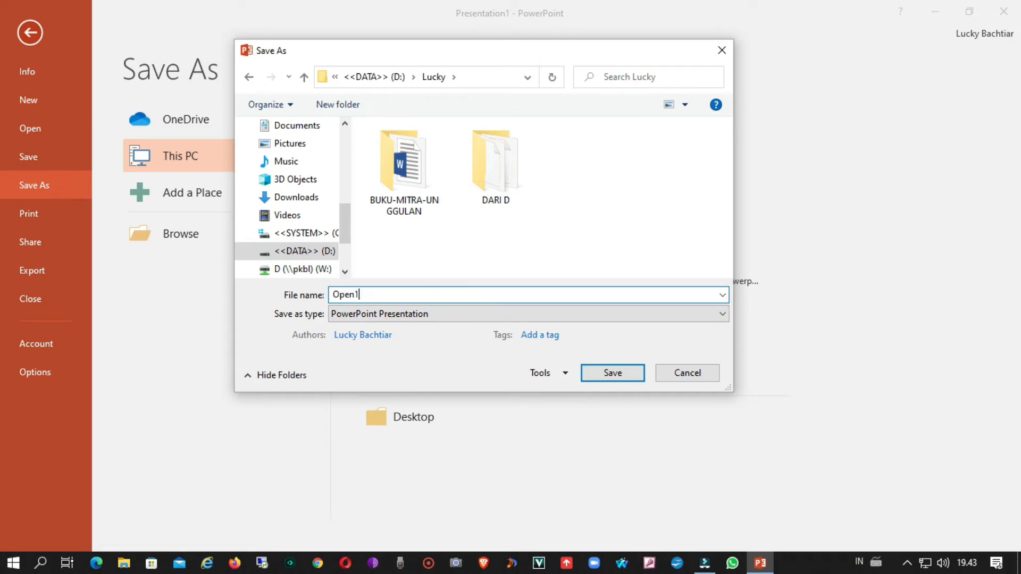
{"action": "left_click", "coordinate": [429, 318]}
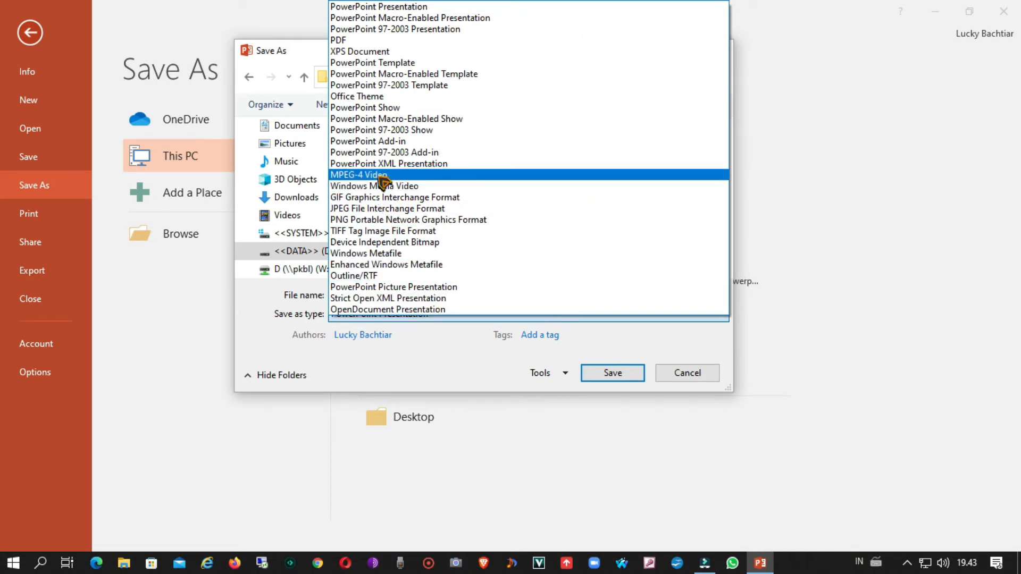
{"action": "left_click", "coordinate": [443, 177]}
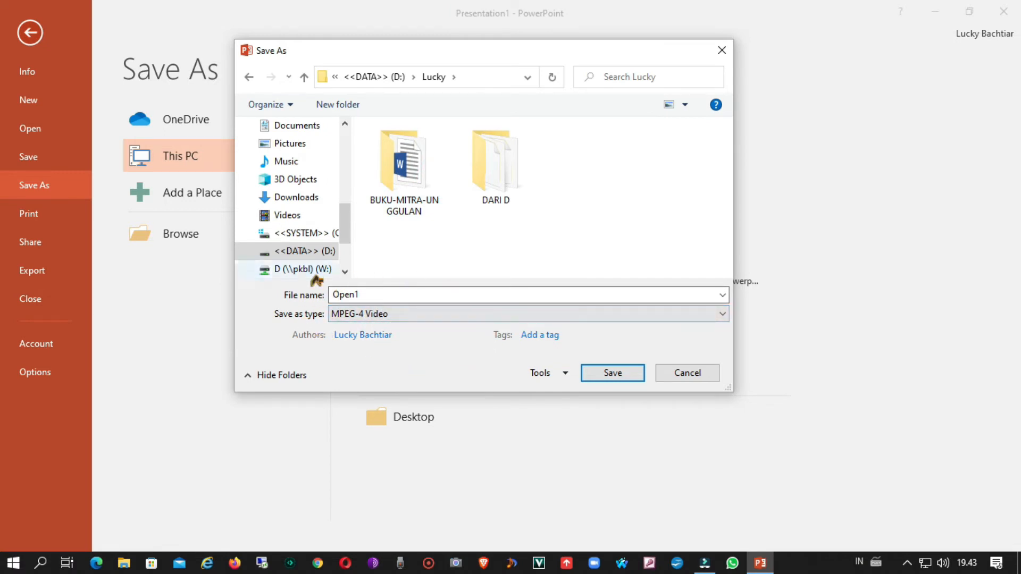
{"action": "left_click", "coordinate": [612, 374]}
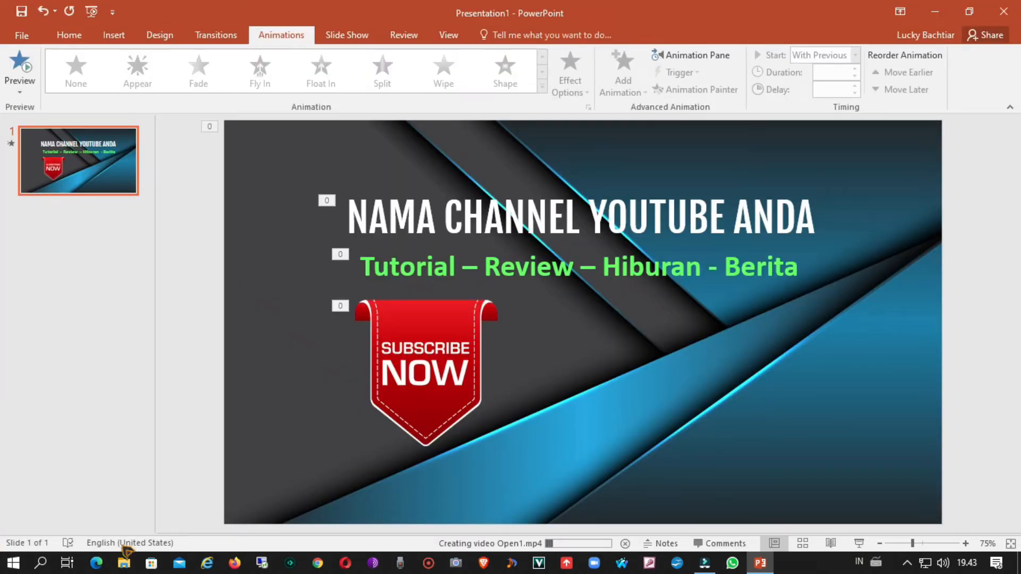
Step: Switch to File Explorer and play the recent Open1 video in MPC-HC to check the export, returning to PowerPoint when done
{"action": "left_click", "coordinate": [126, 563]}
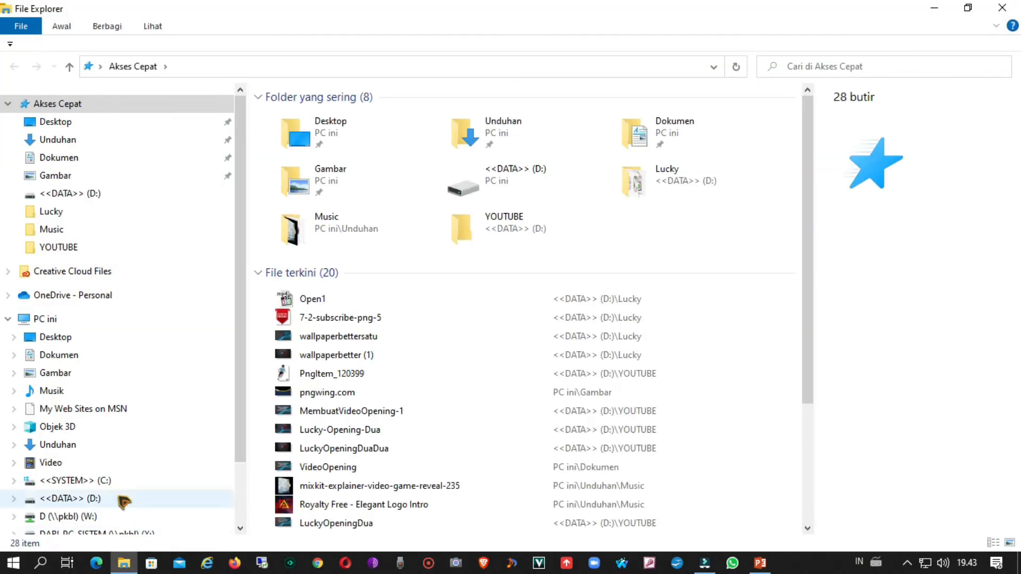
{"action": "right_click", "coordinate": [367, 299]}
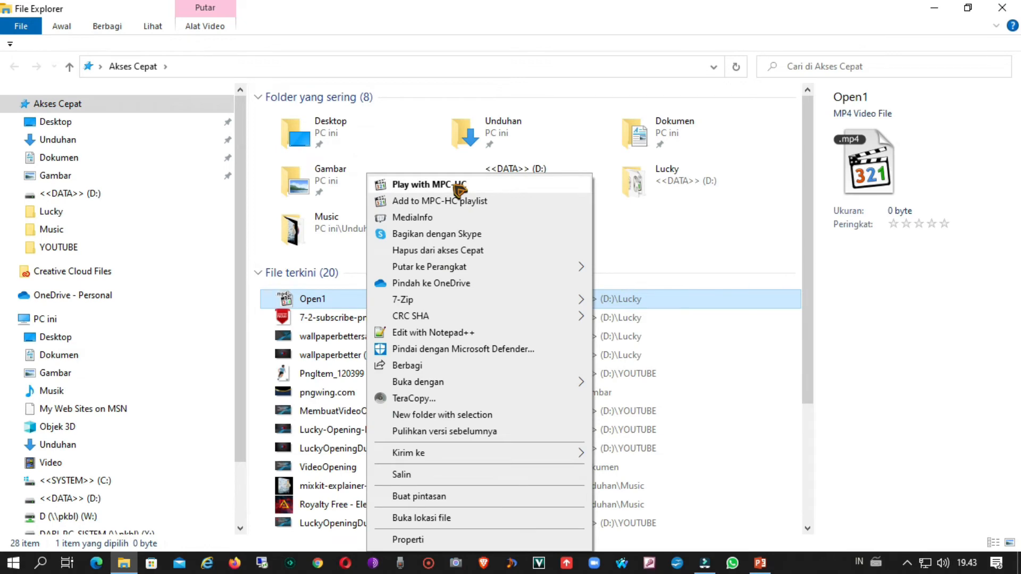
{"action": "left_click", "coordinate": [458, 187]}
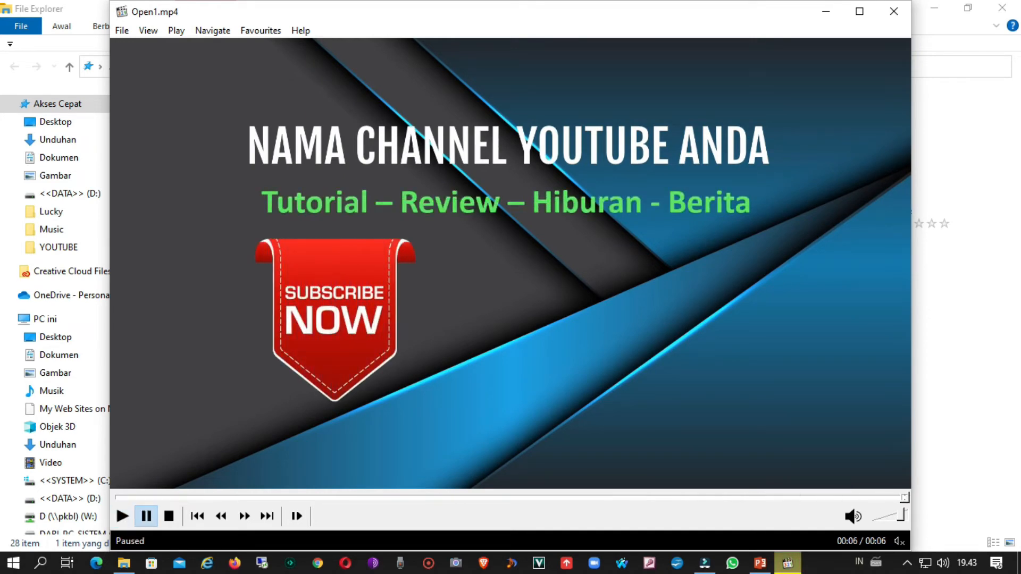
{"action": "left_click", "coordinate": [899, 14]}
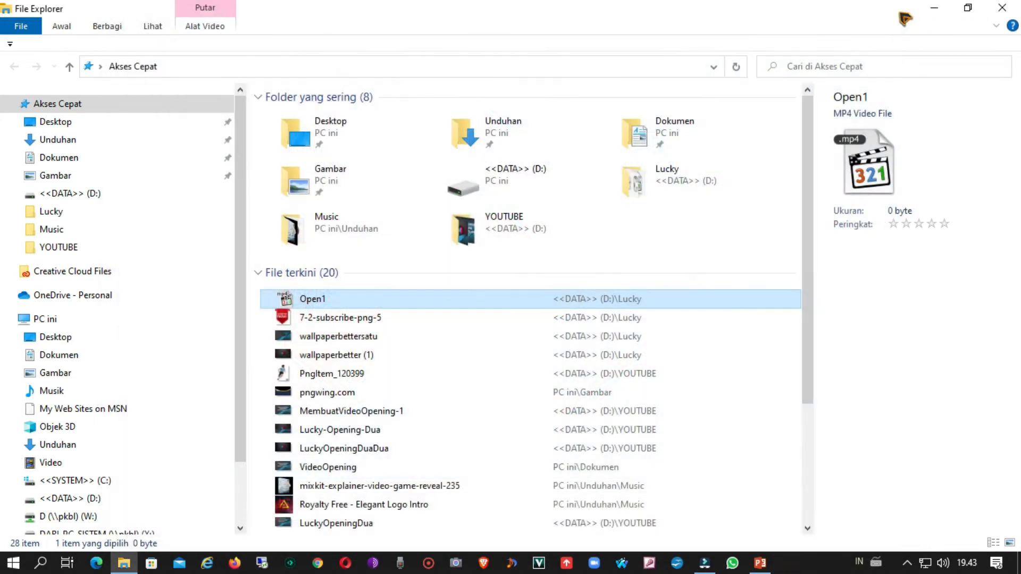
{"action": "left_click", "coordinate": [935, 8]}
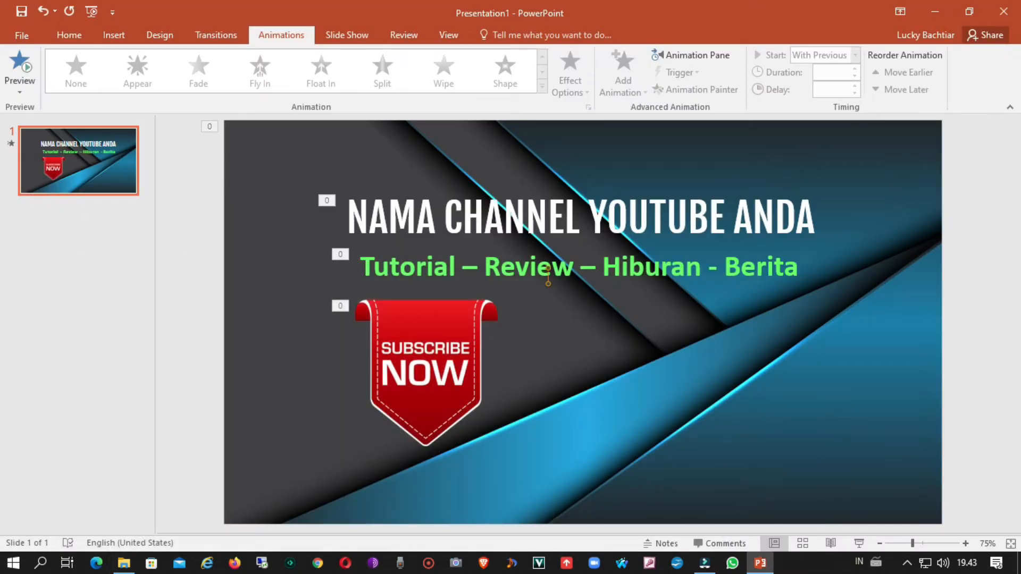
Step: Start saving another copy of the presentation in PNG Portable Network Graphics Format with the file name Open1
{"action": "left_click", "coordinate": [24, 36]}
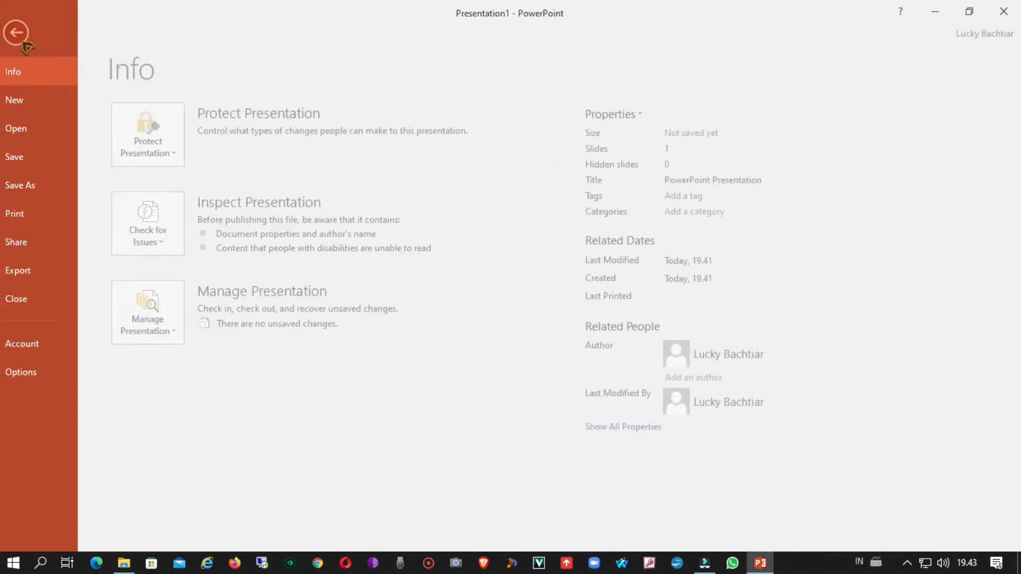
{"action": "left_click", "coordinate": [46, 184]}
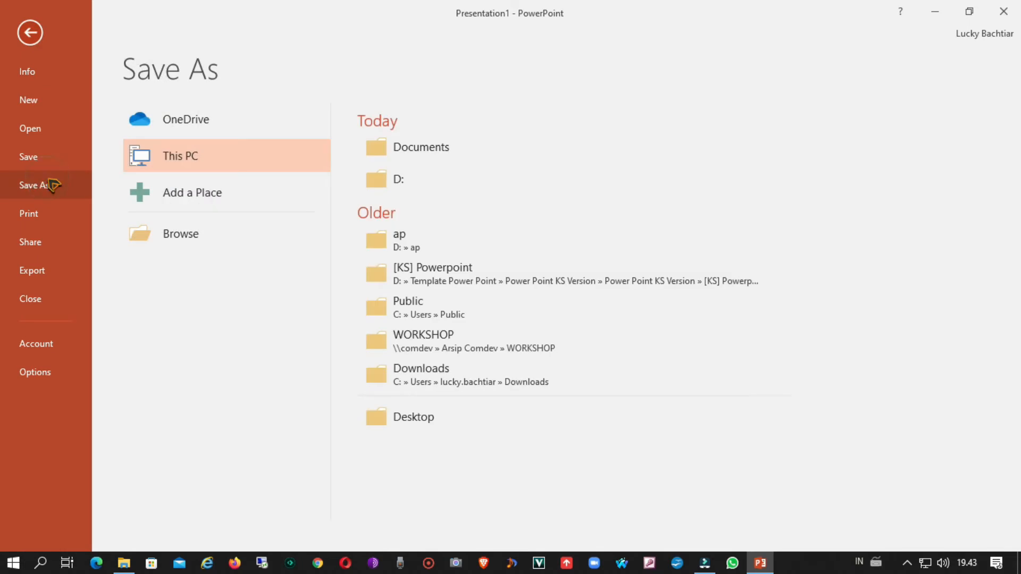
{"action": "left_click", "coordinate": [167, 242]}
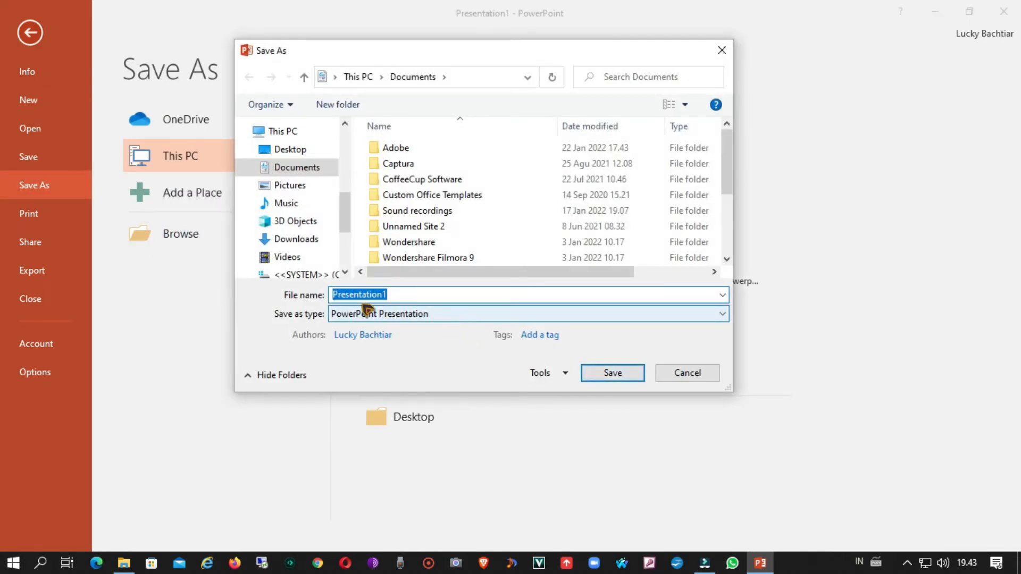
{"action": "left_click", "coordinate": [392, 315]}
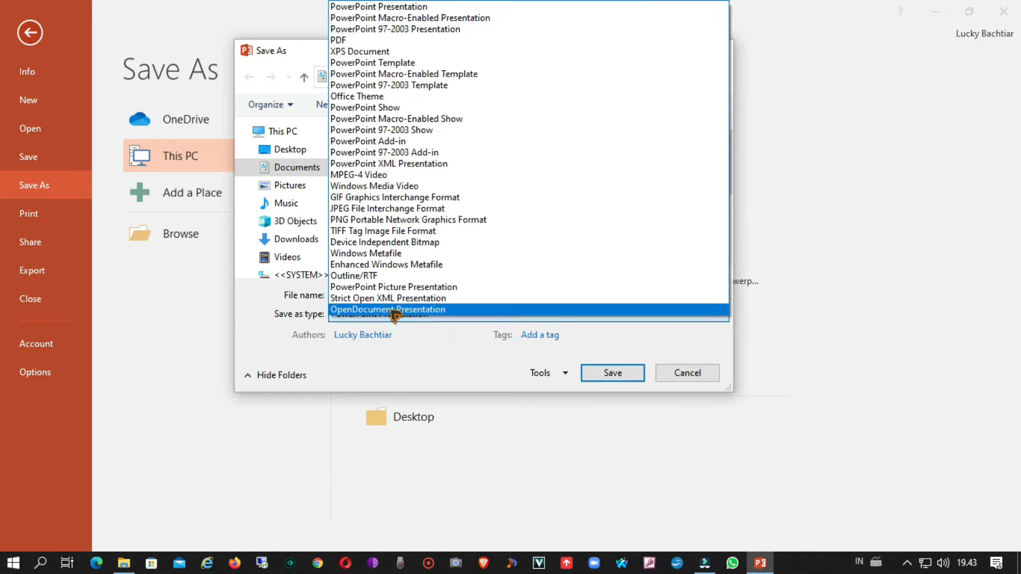
{"action": "left_click", "coordinate": [407, 220]}
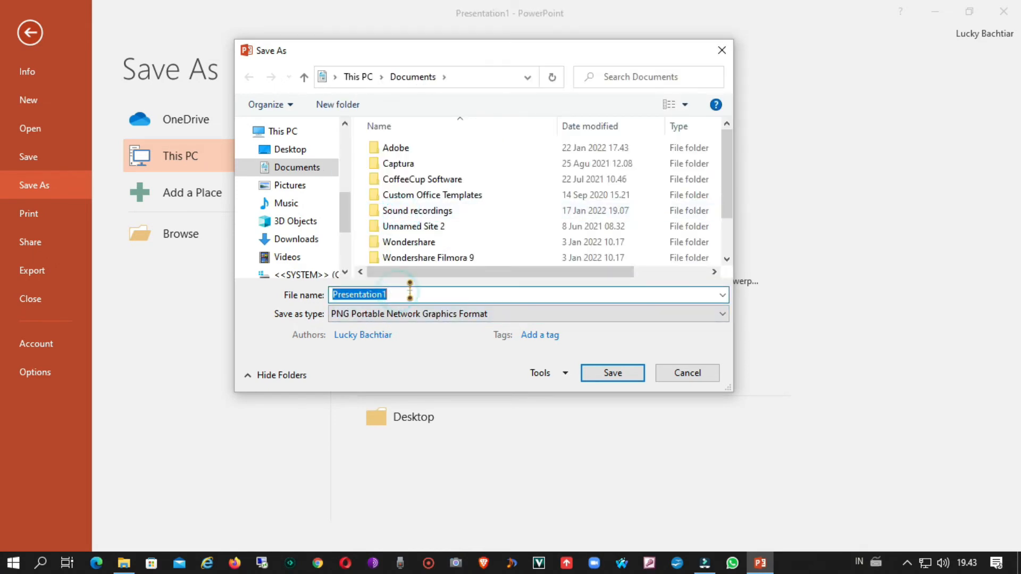
{"action": "type", "text": "Open1"}
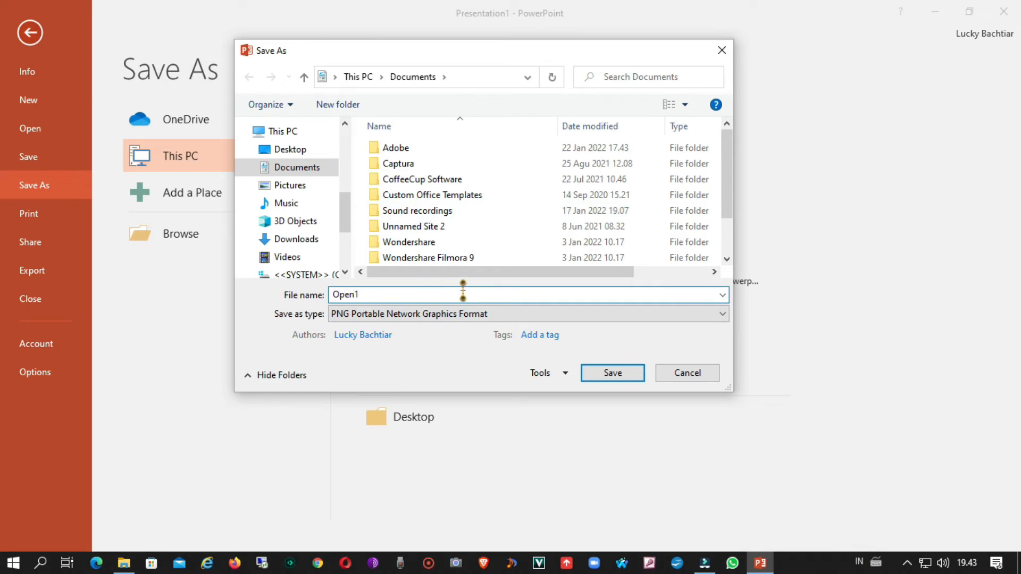
Step: Save the PNG in the D: drive folder named with the author's first name, exporting just the current slide
{"action": "scroll", "coordinate": [306, 256], "scroll_direction": "down", "scroll_amount": 1}
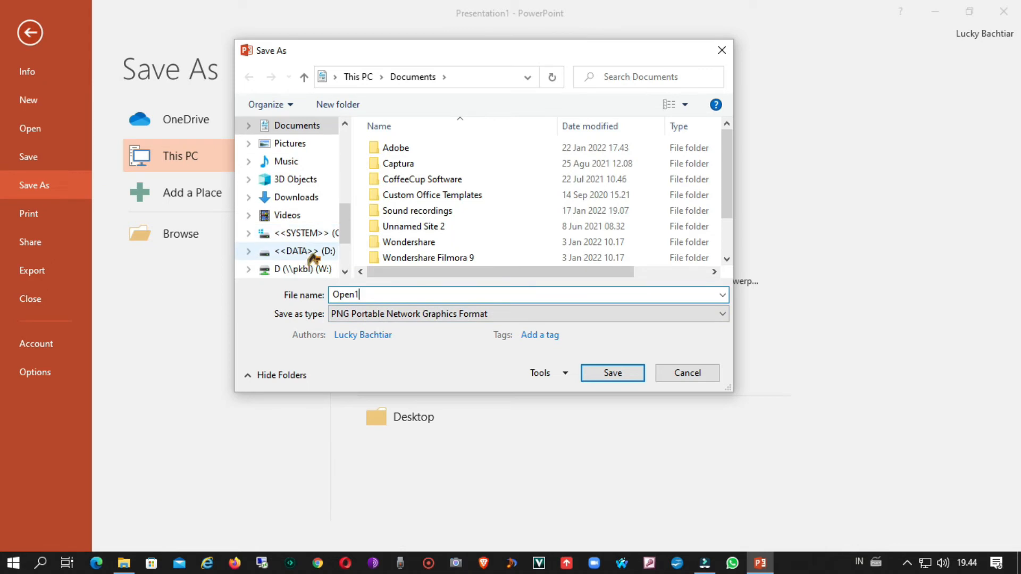
{"action": "left_click", "coordinate": [311, 256]}
{"action": "scroll", "coordinate": [492, 229], "scroll_direction": "down", "scroll_amount": 10}
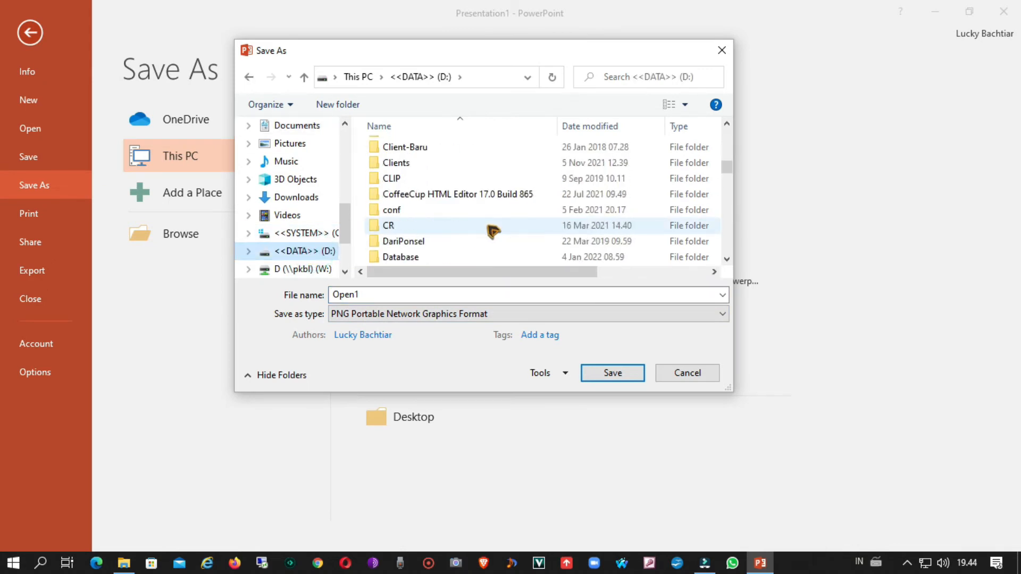
{"action": "scroll", "coordinate": [493, 231], "scroll_direction": "down", "scroll_amount": 6}
{"action": "left_click", "coordinate": [480, 241]}
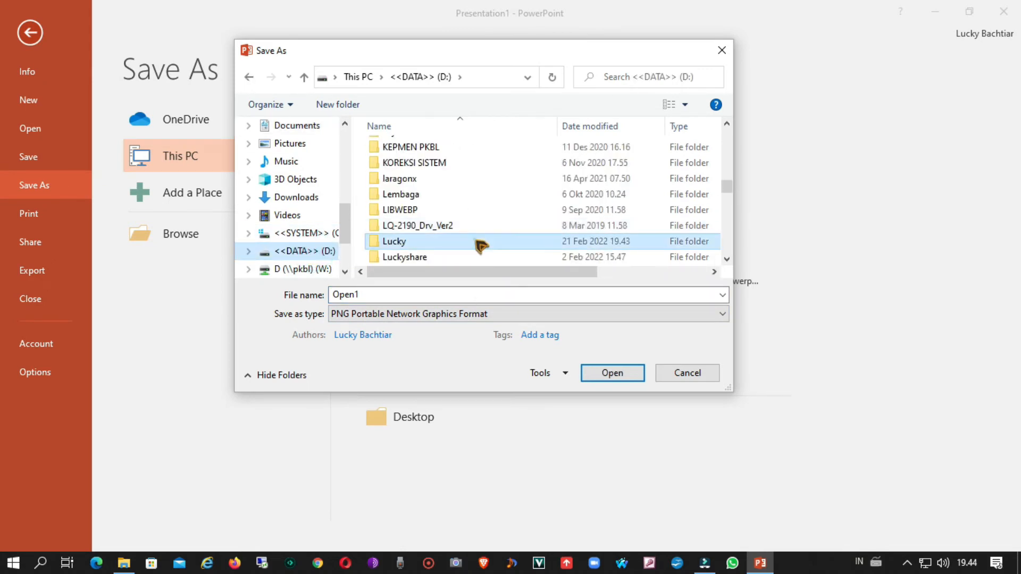
{"action": "double_click", "coordinate": [481, 240]}
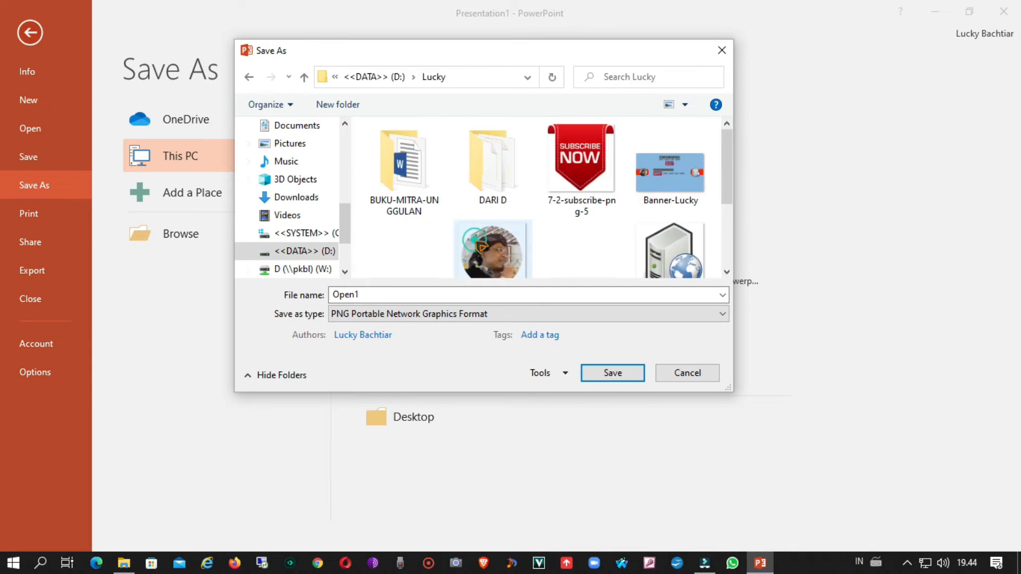
{"action": "left_click", "coordinate": [595, 375]}
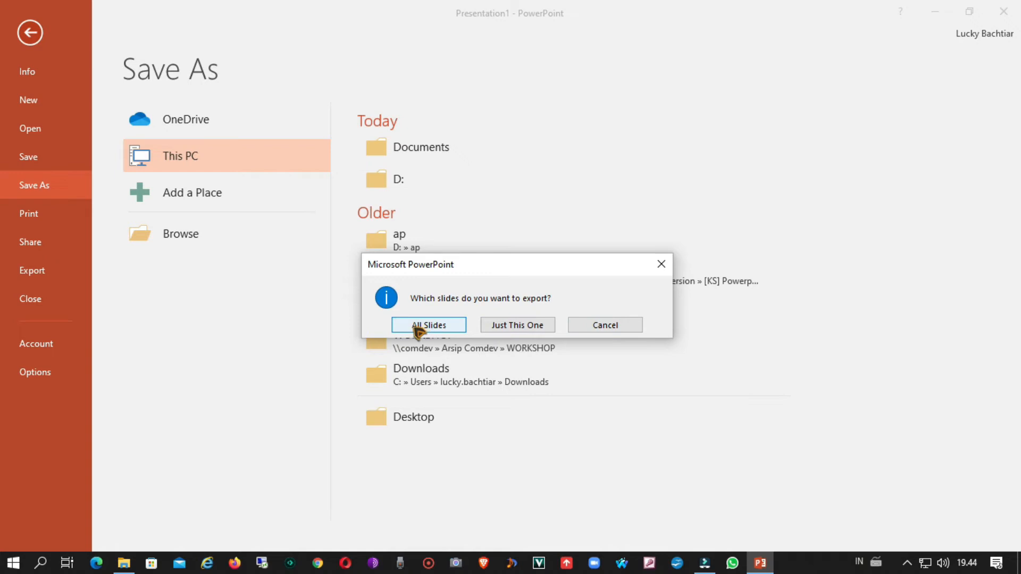
{"action": "left_click", "coordinate": [513, 329]}
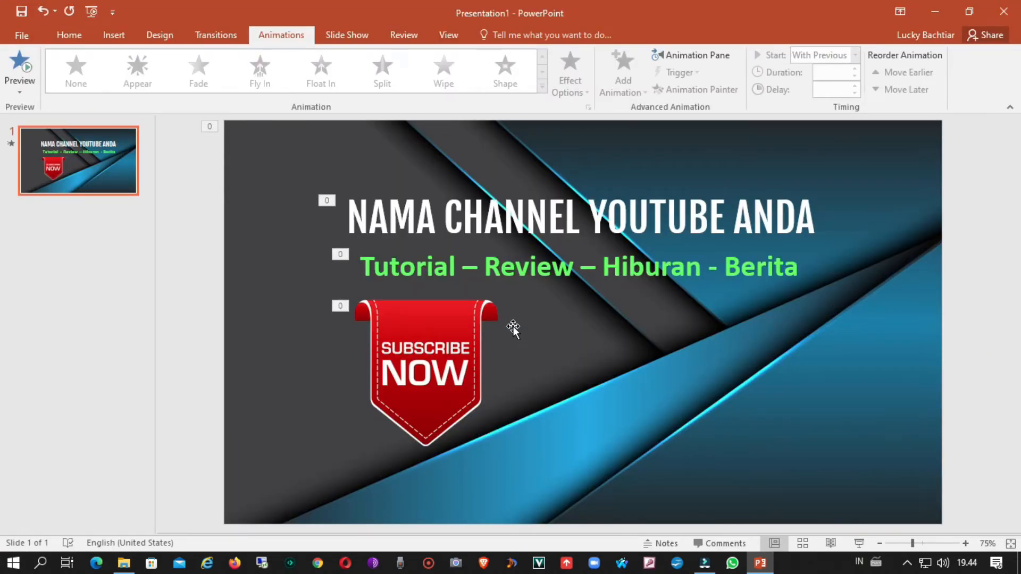
Step: Minimize PowerPoint, switch to Wondershare Filmora and select the Project Media folder in the media library
{"action": "left_click", "coordinate": [936, 11]}
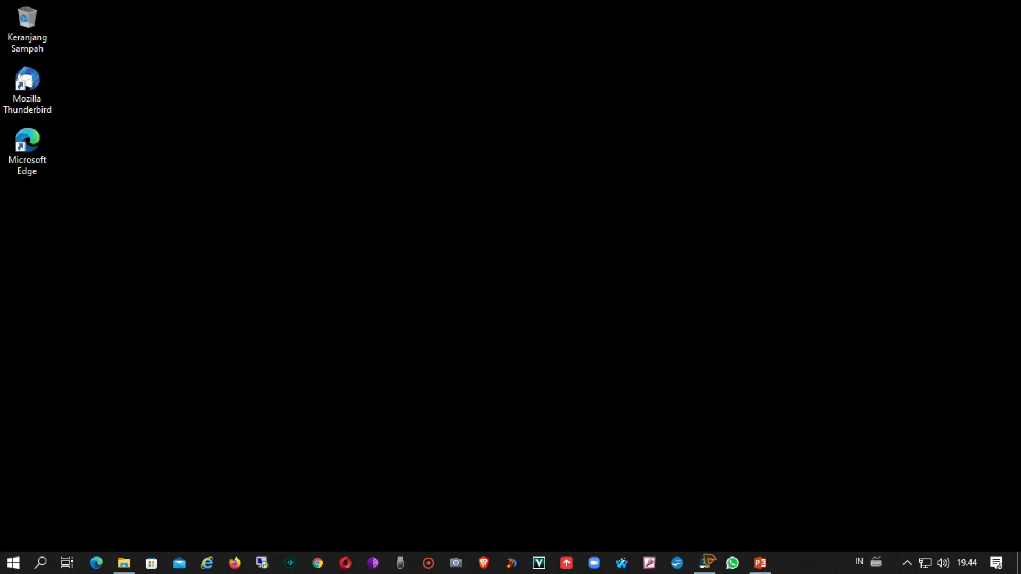
{"action": "left_click", "coordinate": [707, 564]}
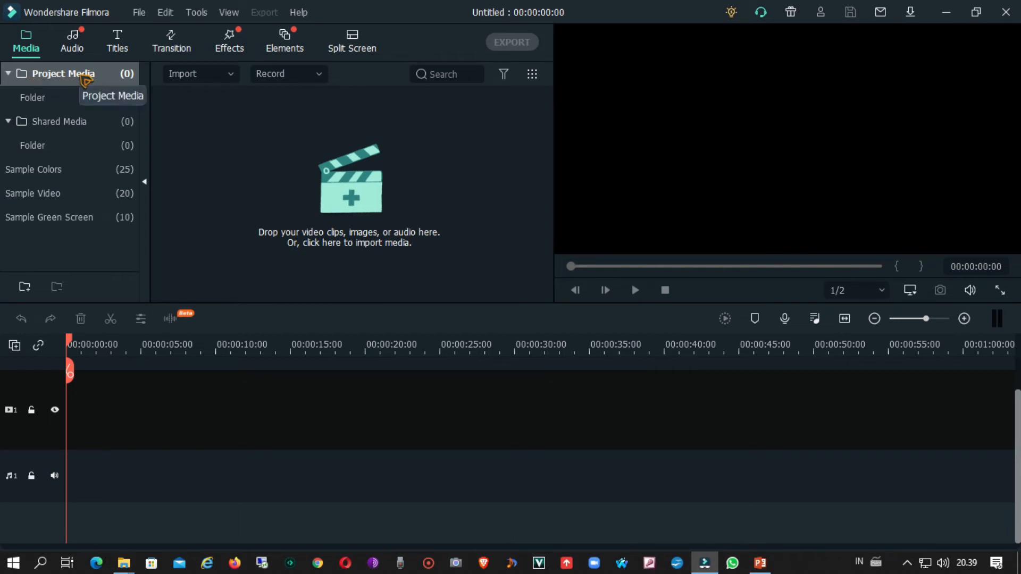
{"action": "left_click", "coordinate": [40, 101]}
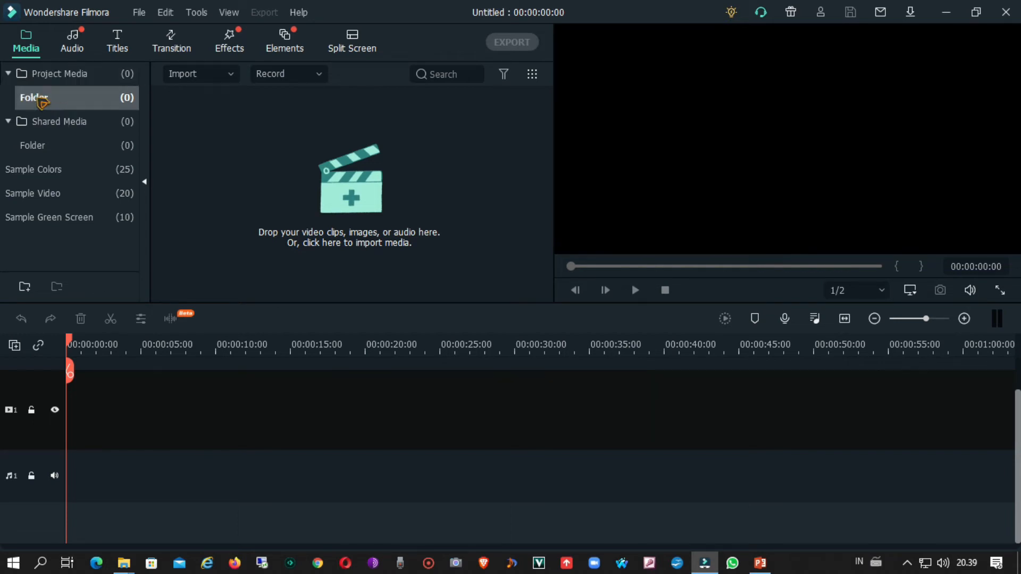
{"action": "double_click", "coordinate": [68, 75]}
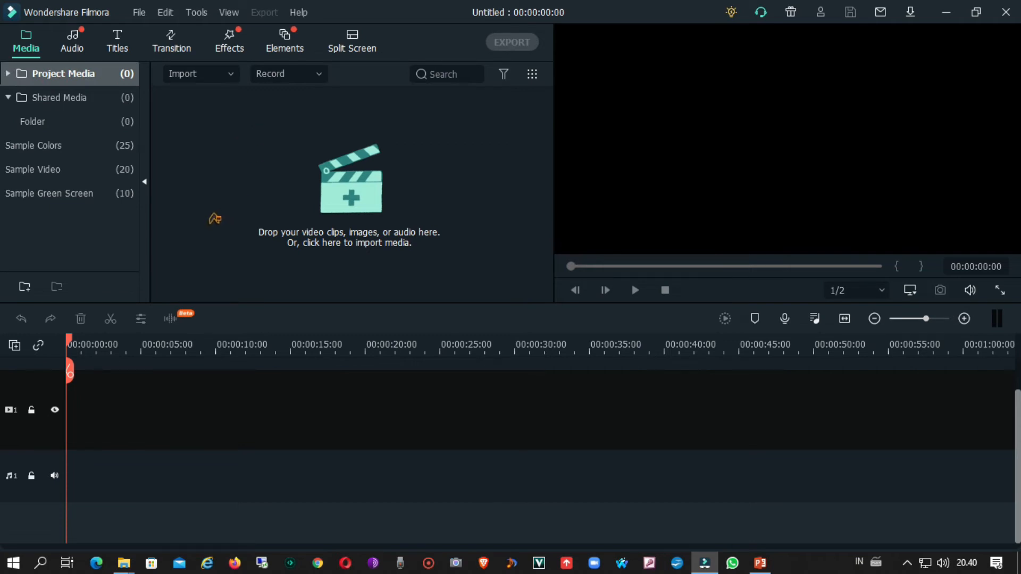
Step: Import the Open1 video from the D: drive folder named with the author's first name into the media library
{"action": "left_click", "coordinate": [259, 147]}
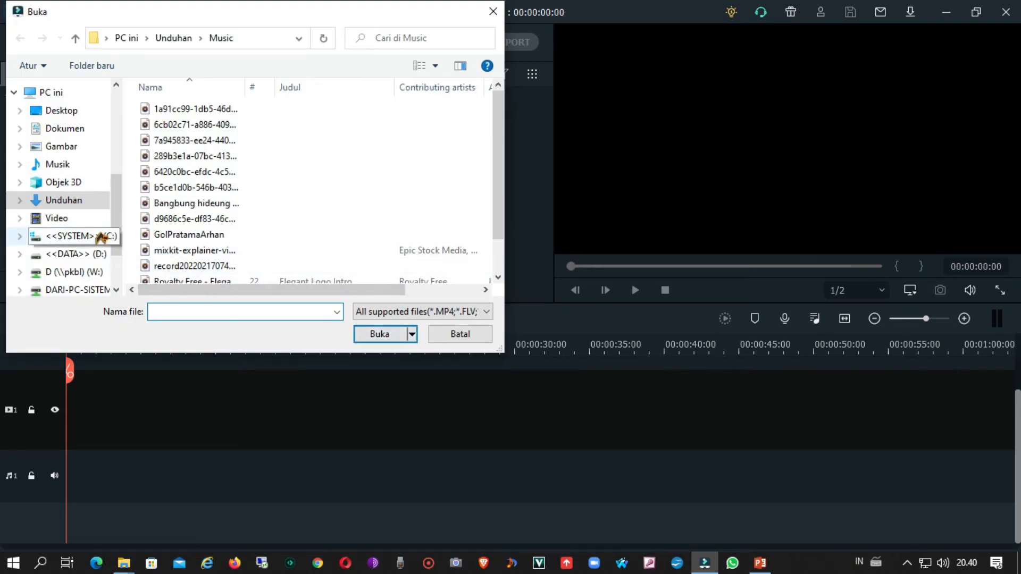
{"action": "left_click", "coordinate": [94, 255]}
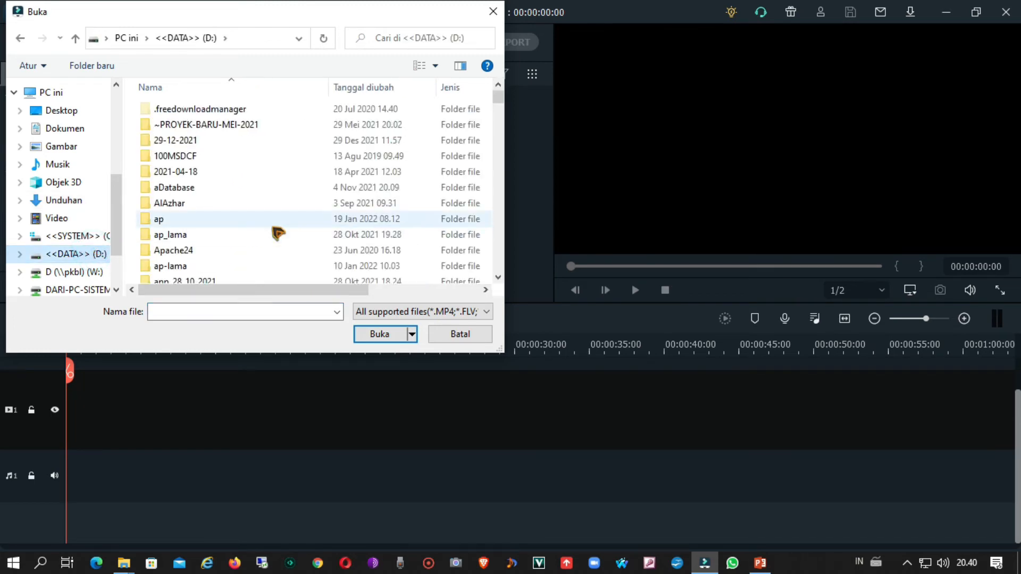
{"action": "scroll", "coordinate": [275, 232], "scroll_direction": "down", "scroll_amount": 4}
{"action": "scroll", "coordinate": [275, 232], "scroll_direction": "down", "scroll_amount": 15}
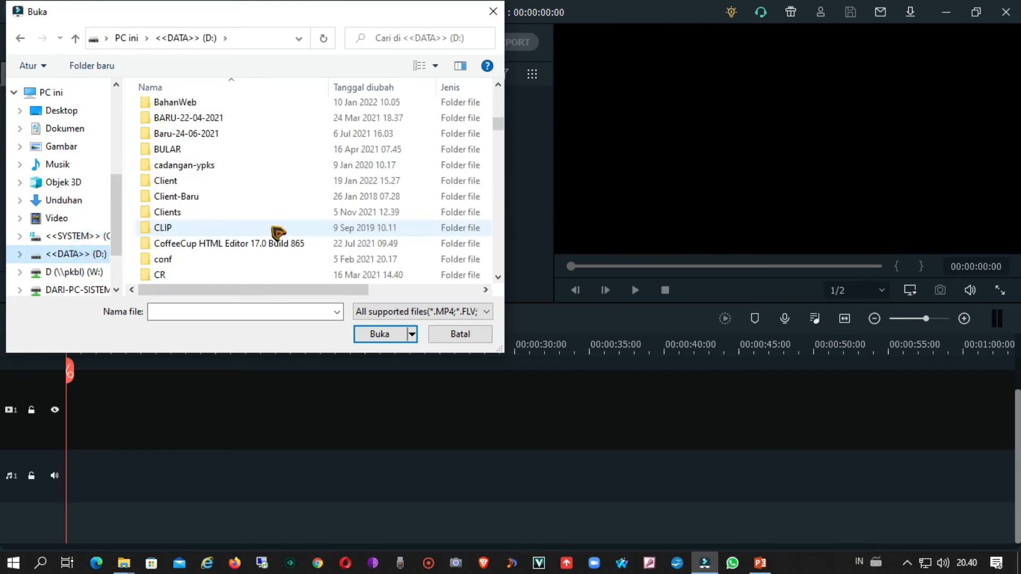
{"action": "scroll", "coordinate": [276, 232], "scroll_direction": "down", "scroll_amount": 3}
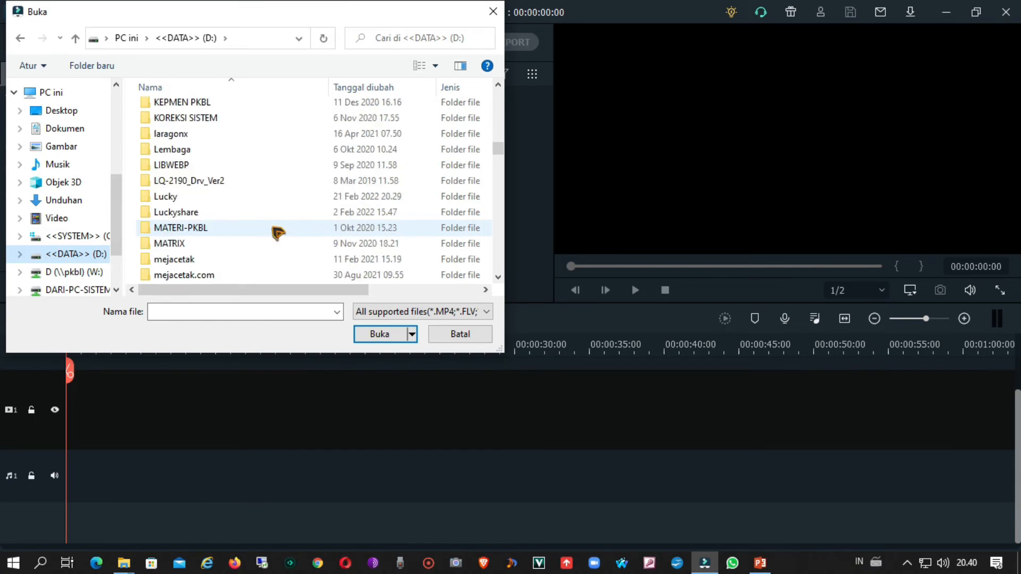
{"action": "left_click", "coordinate": [256, 198]}
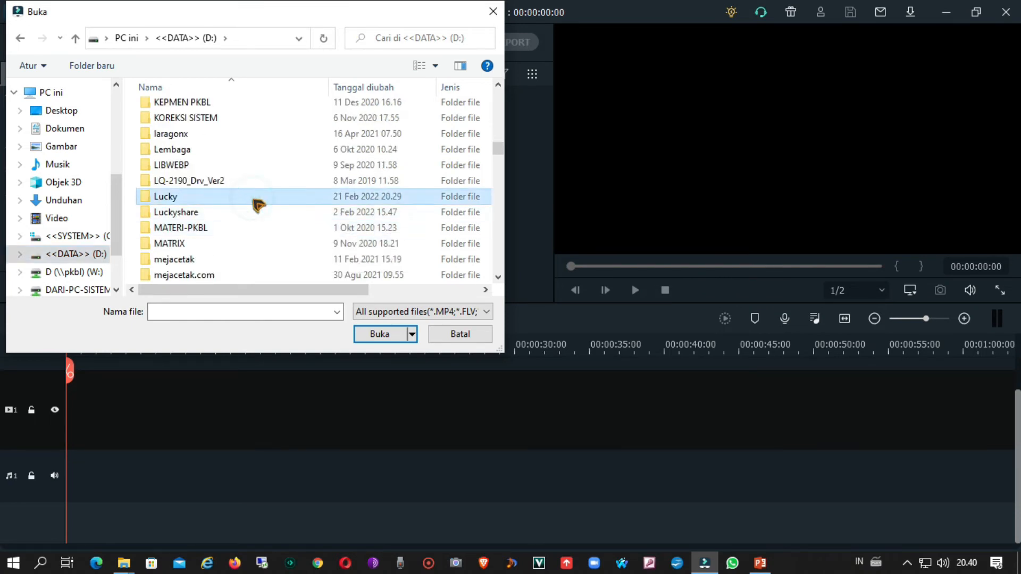
{"action": "double_click", "coordinate": [258, 205]}
{"action": "scroll", "coordinate": [267, 206], "scroll_direction": "down", "scroll_amount": 3}
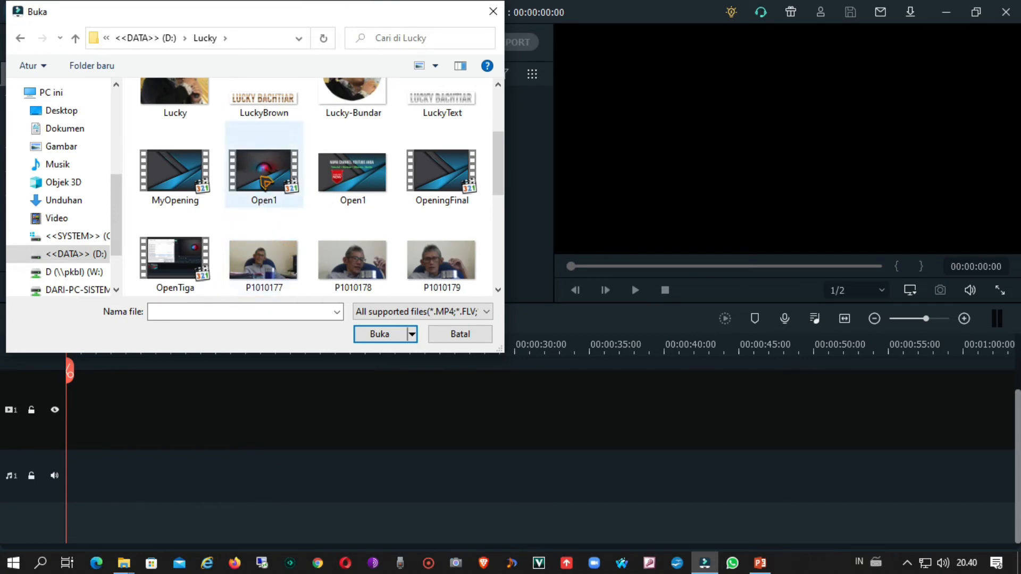
{"action": "left_click", "coordinate": [264, 183]}
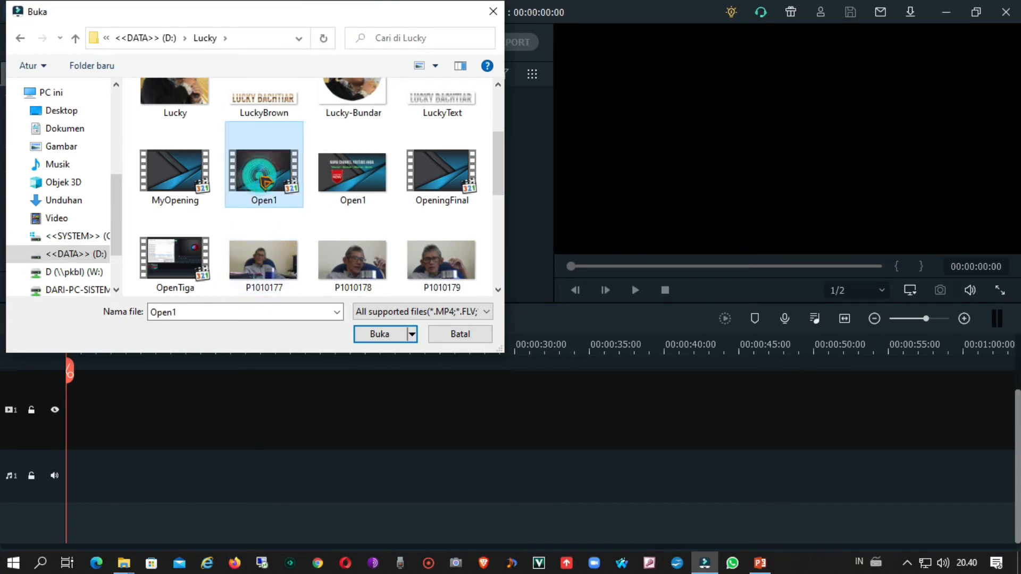
{"action": "left_click", "coordinate": [372, 335]}
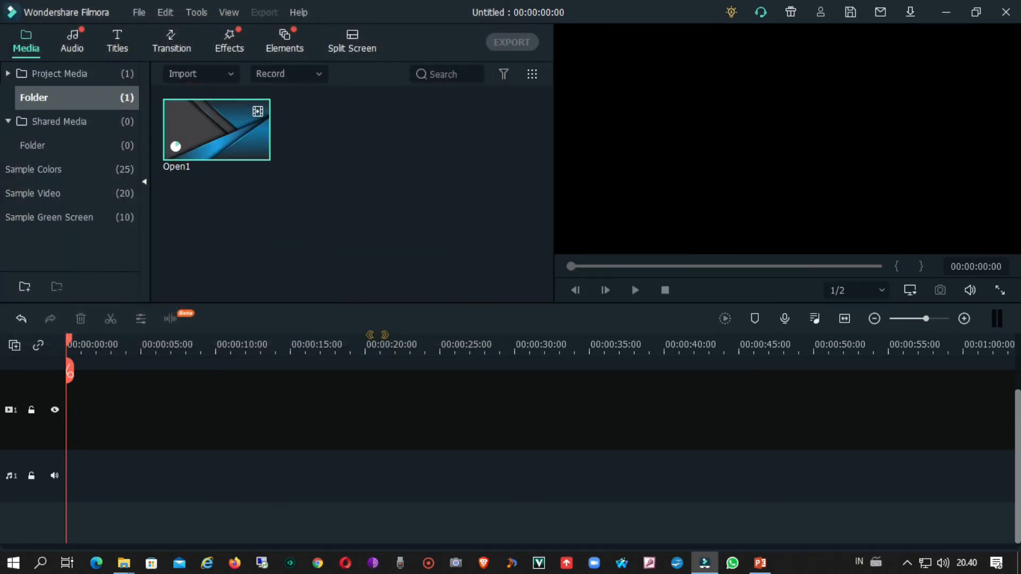
Step: Import the Open1 PNG image from the same folder into the media library
{"action": "right_click", "coordinate": [352, 138]}
{"action": "left_click", "coordinate": [398, 154]}
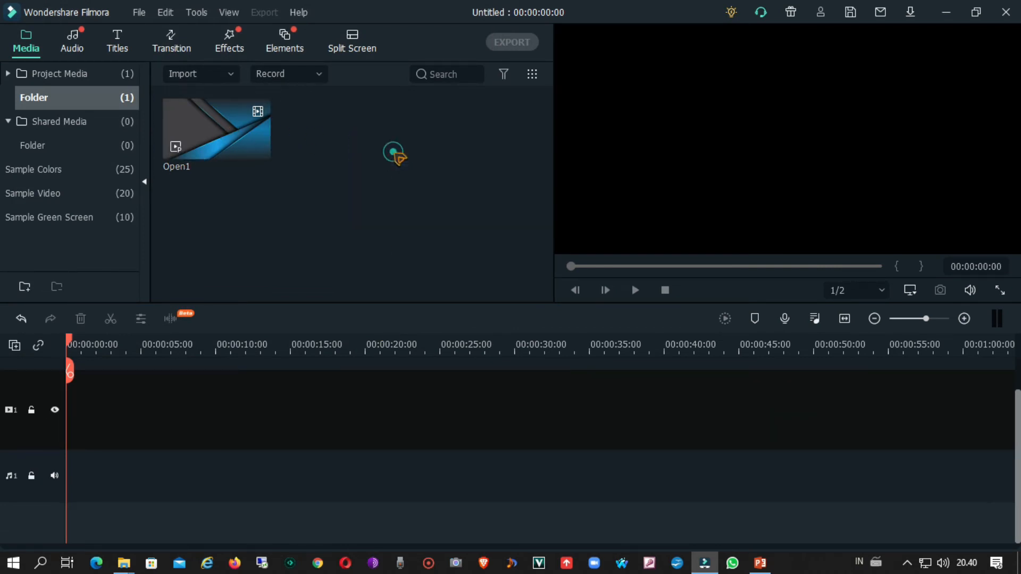
{"action": "scroll", "coordinate": [256, 171], "scroll_direction": "down", "scroll_amount": 1}
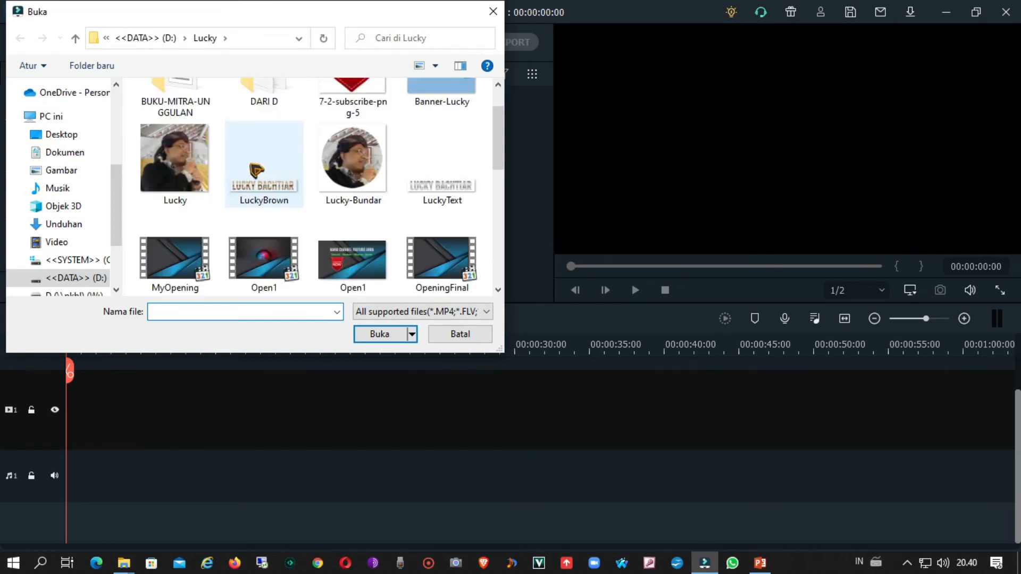
{"action": "left_click", "coordinate": [351, 255]}
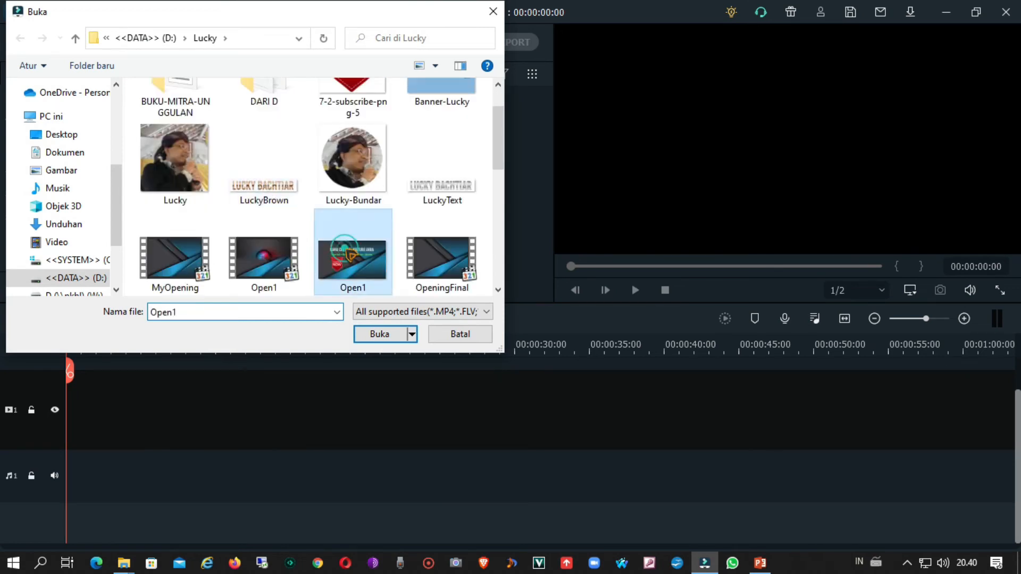
{"action": "left_click", "coordinate": [382, 337]}
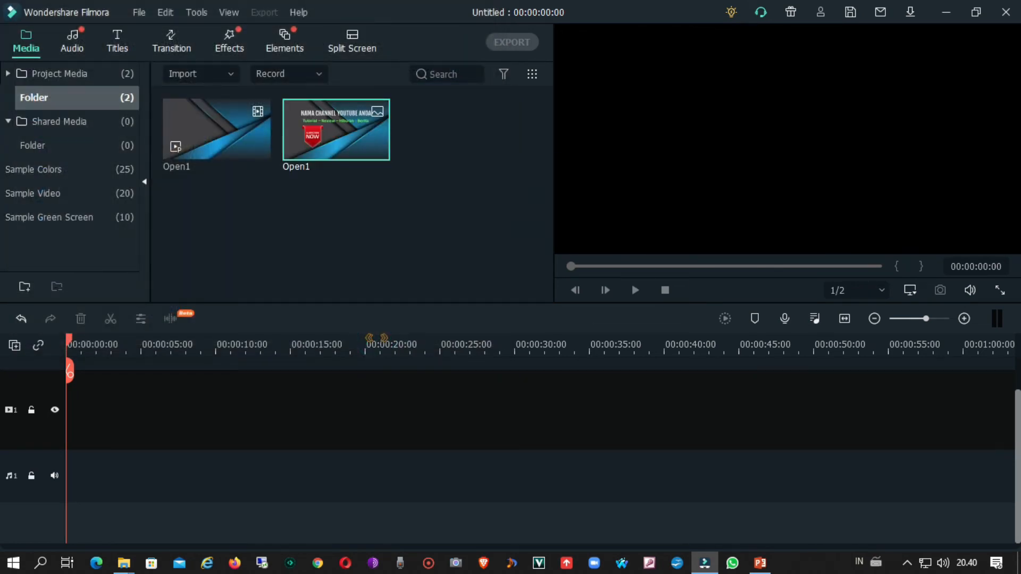
{"action": "left_click", "coordinate": [362, 233]}
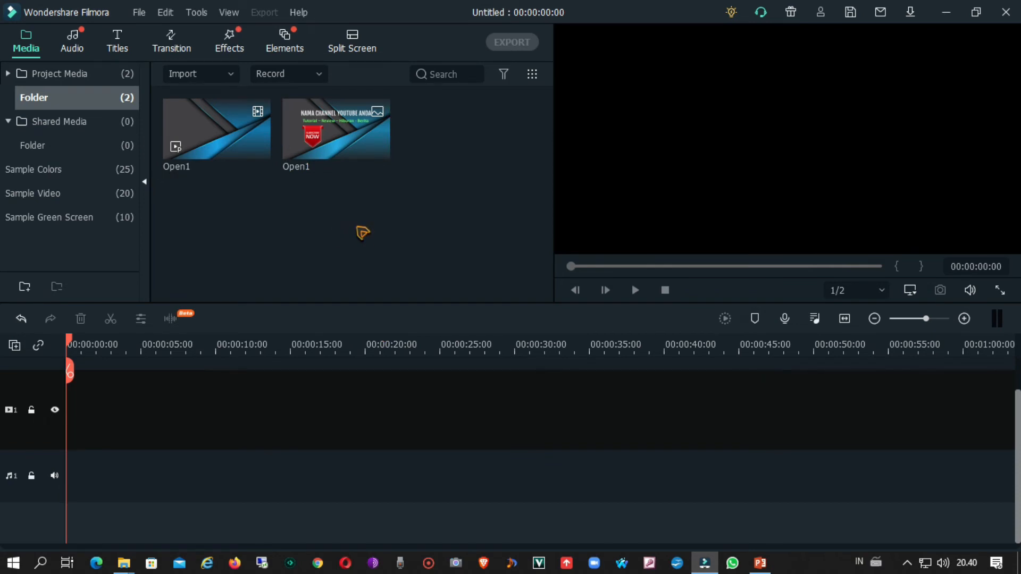
Step: Import the audio file Royalty Free - Elegant Logo Intro from the Music folder
{"action": "right_click", "coordinate": [366, 232]}
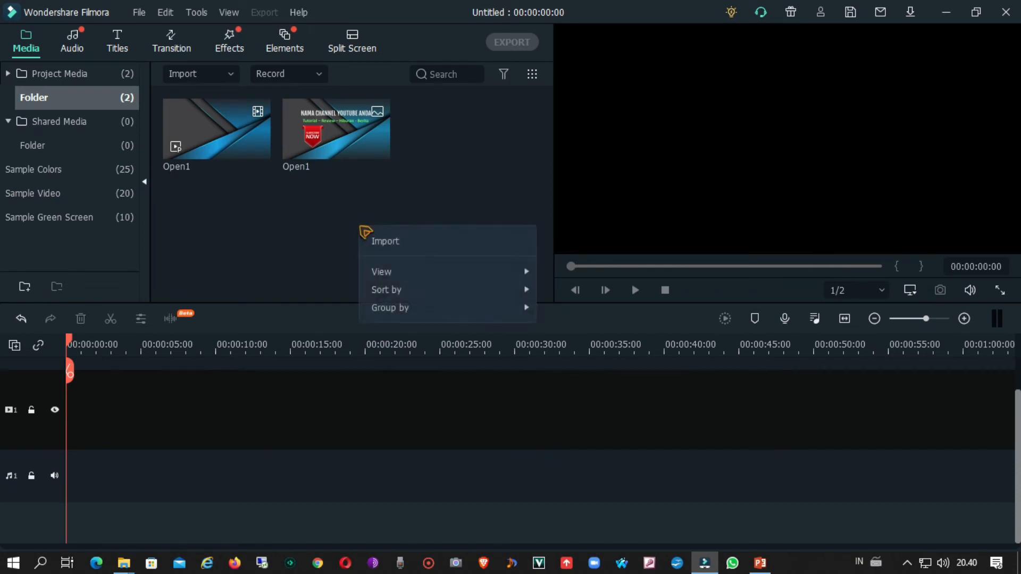
{"action": "left_click", "coordinate": [391, 240]}
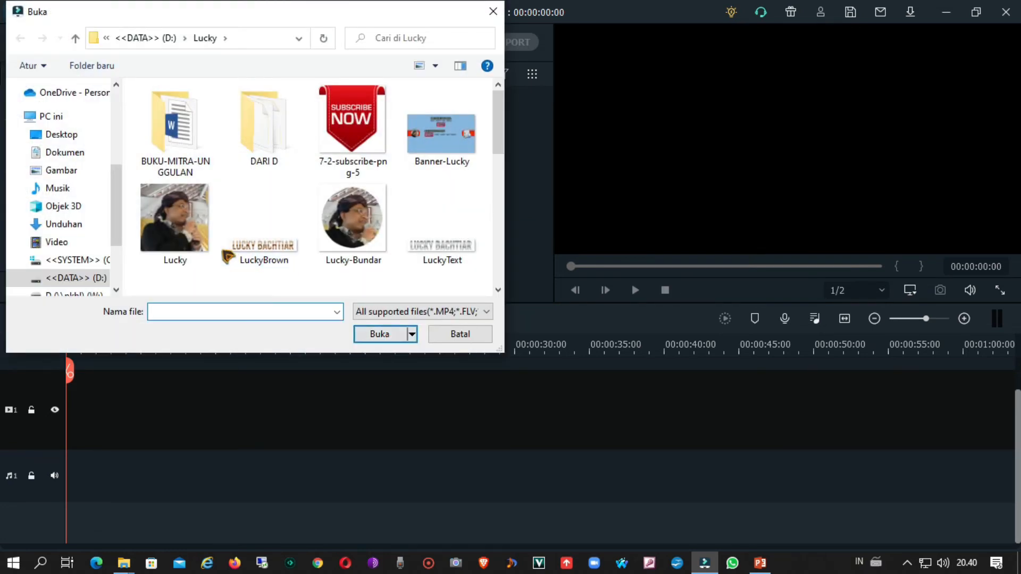
{"action": "scroll", "coordinate": [101, 234], "scroll_direction": "up", "scroll_amount": 3}
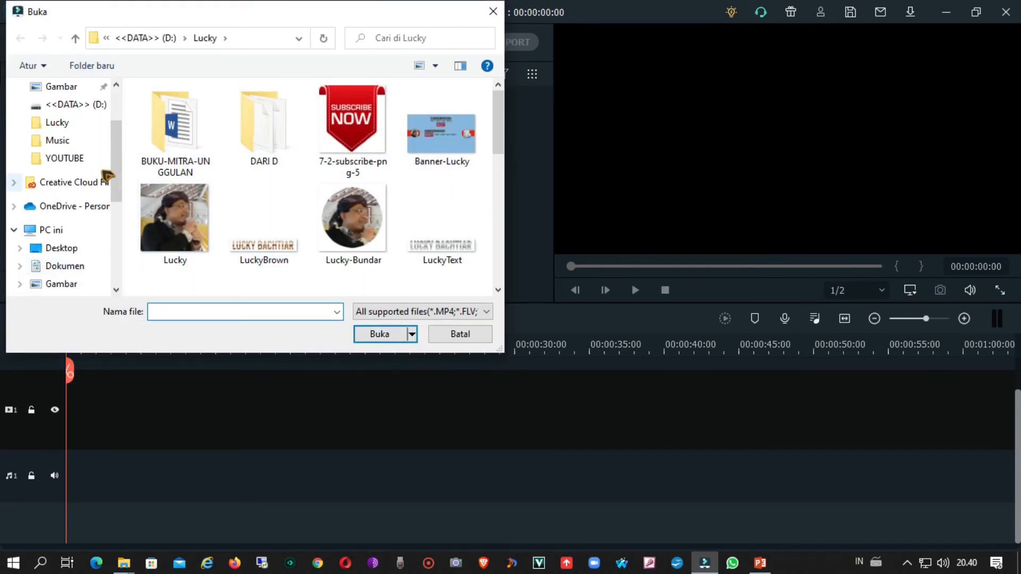
{"action": "left_click", "coordinate": [84, 142]}
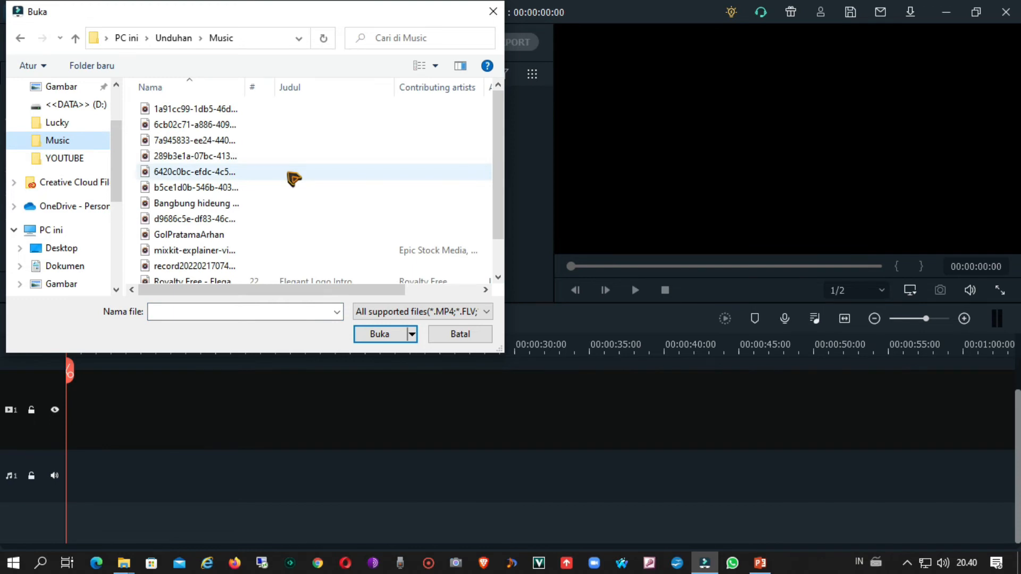
{"action": "scroll", "coordinate": [294, 178], "scroll_direction": "down", "scroll_amount": 1}
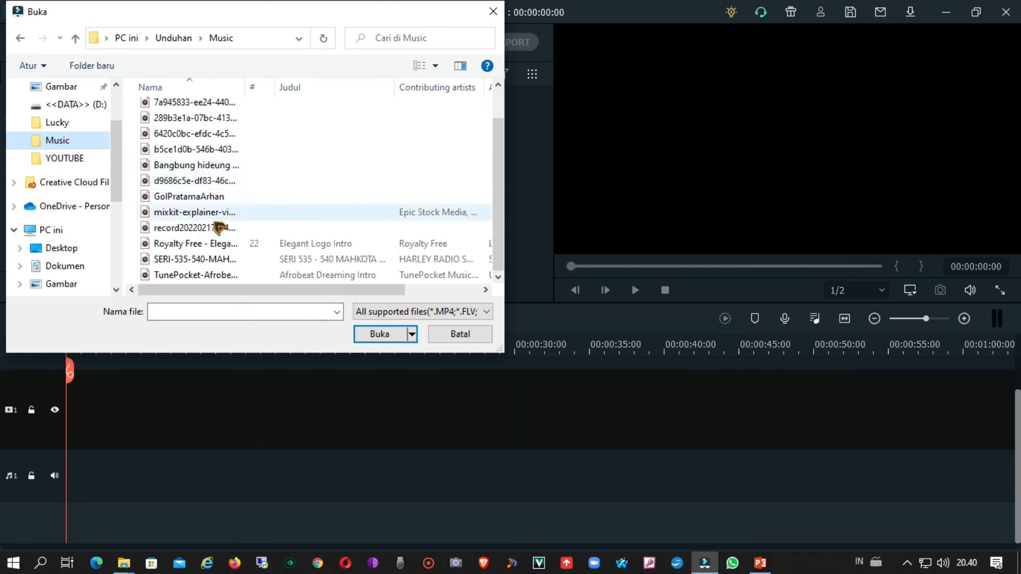
{"action": "left_click", "coordinate": [213, 245]}
{"action": "left_click", "coordinate": [377, 335]}
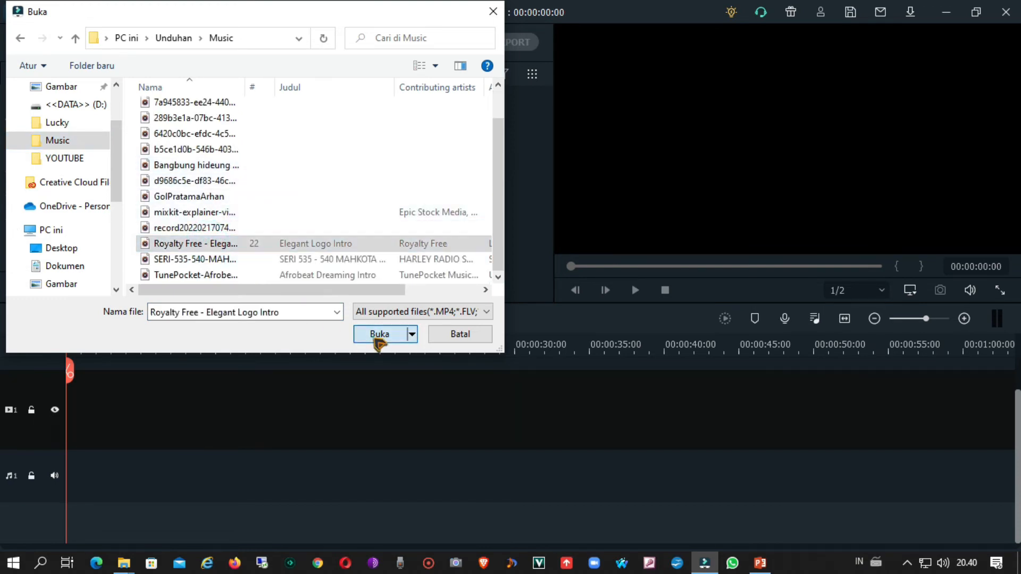
{"action": "mouse_move", "coordinate": [455, 142]}
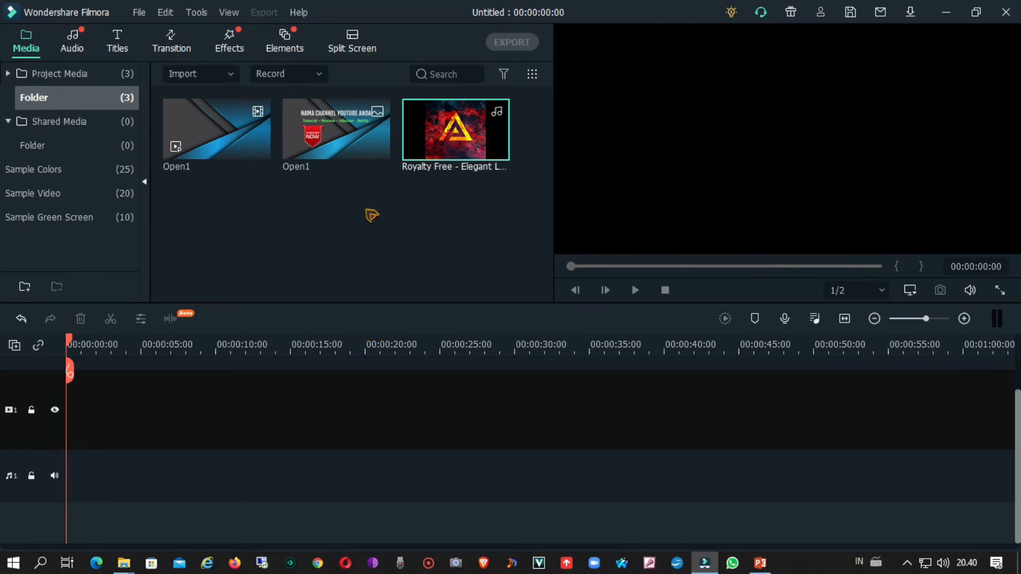
Step: Import the audio file mixkit-explainer-video-game-reveal-235 from the Music folder
{"action": "right_click", "coordinate": [400, 209]}
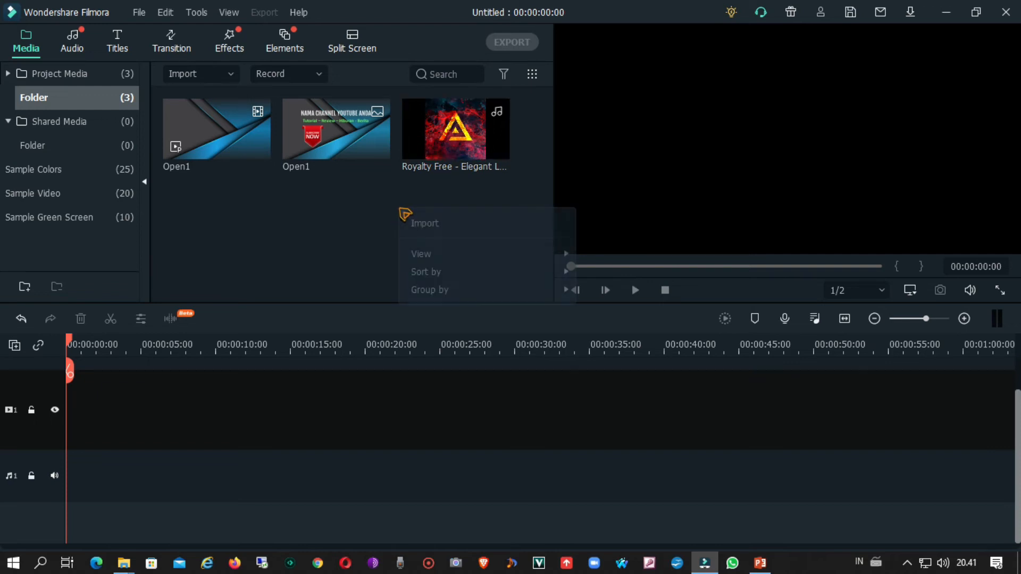
{"action": "left_click", "coordinate": [420, 224]}
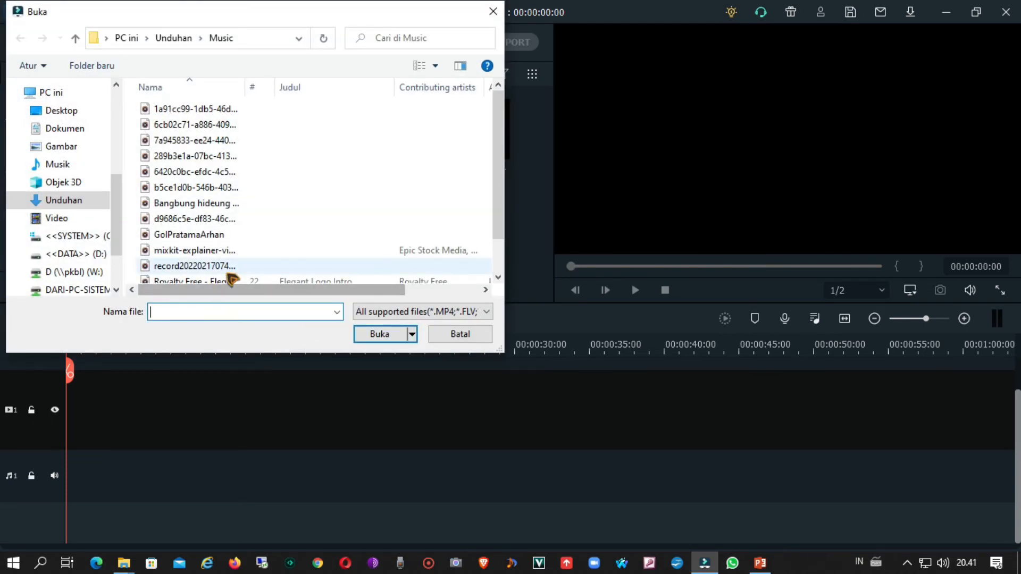
{"action": "left_click", "coordinate": [220, 250]}
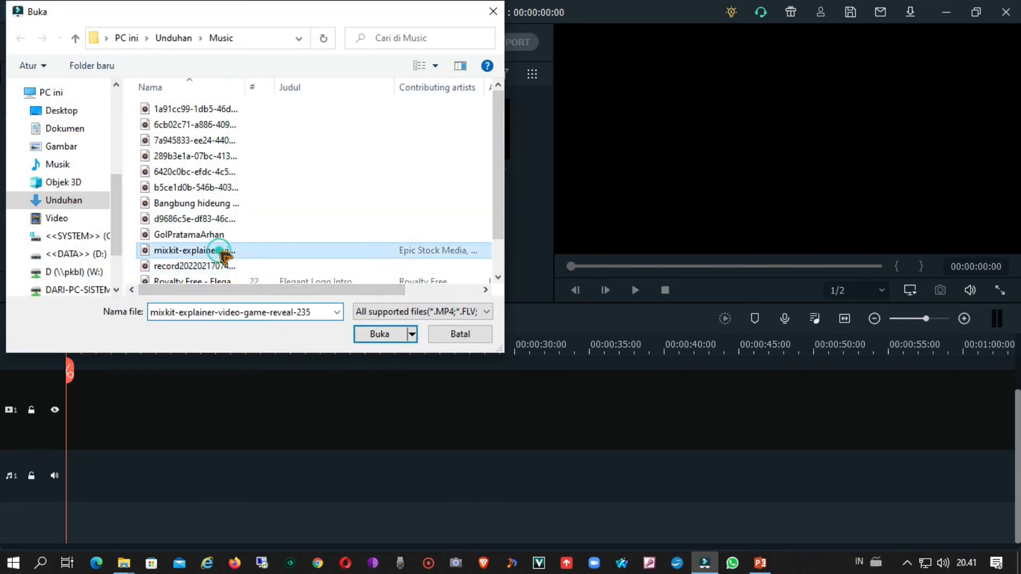
{"action": "left_click", "coordinate": [372, 334]}
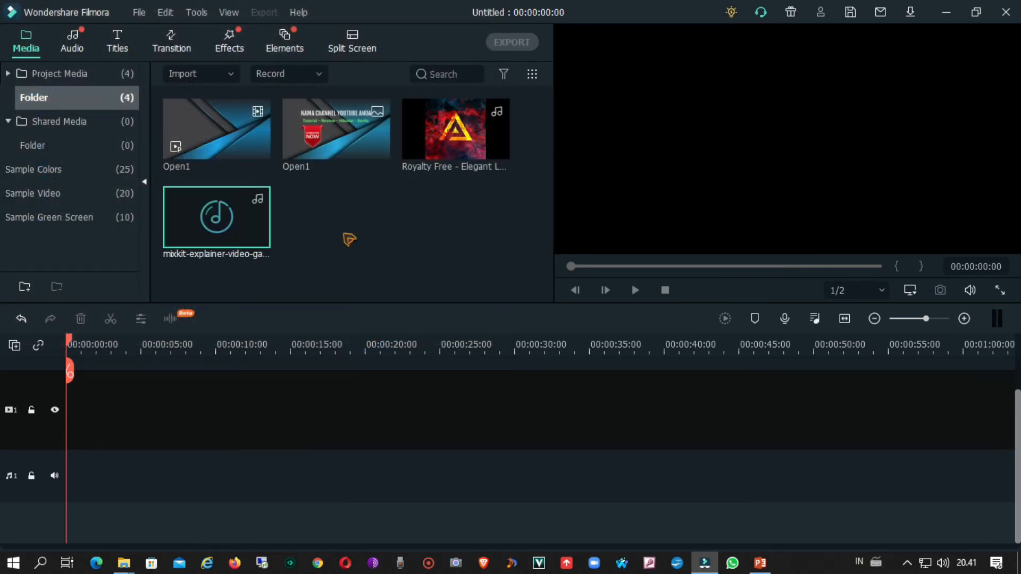
{"action": "left_click", "coordinate": [343, 232]}
{"action": "left_click", "coordinate": [227, 241]}
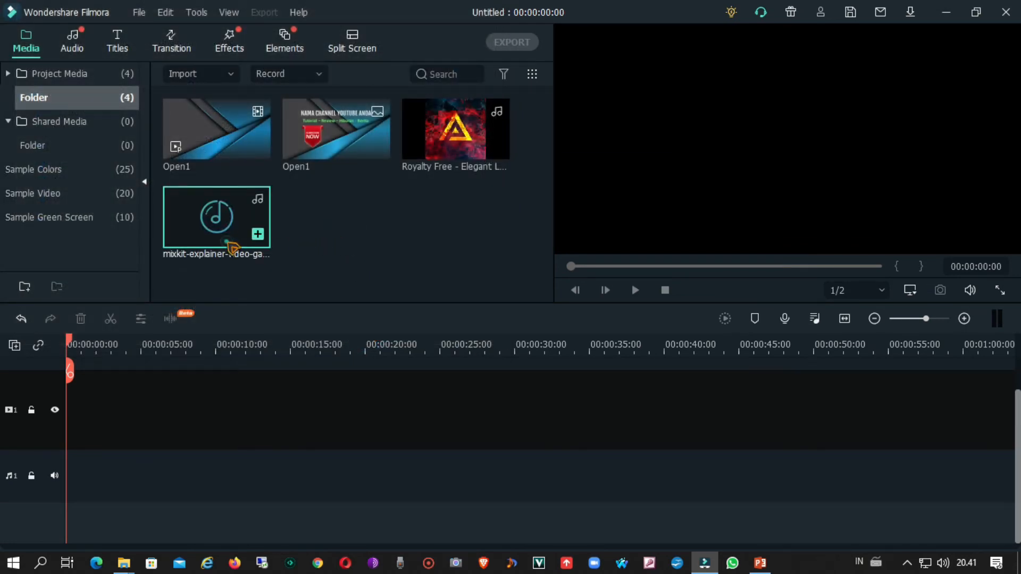
{"action": "left_click", "coordinate": [403, 269]}
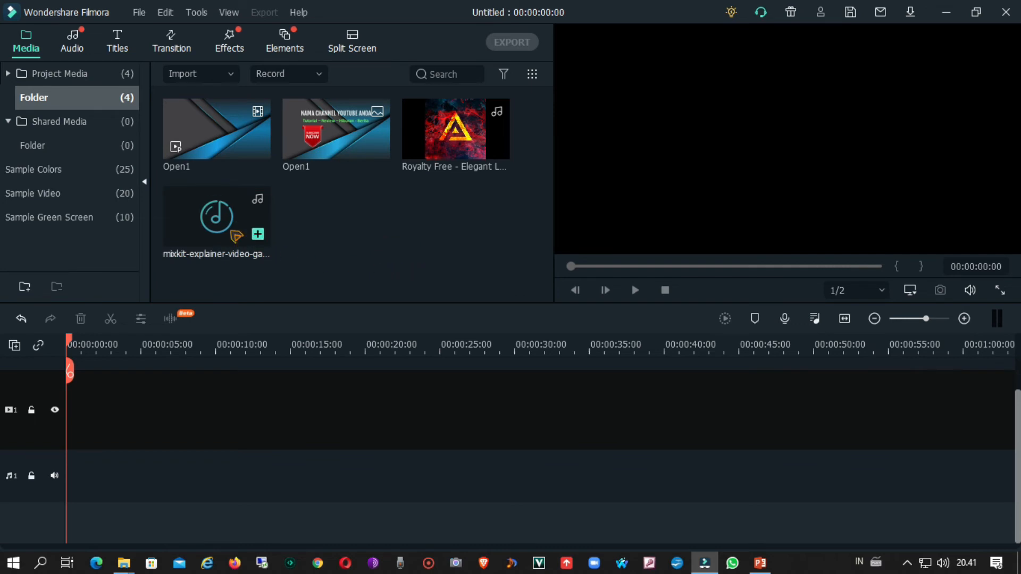
Step: Place the Open1 video at the start of video track 1, matching the project to the media at 1920 x 1080 30fps, and play it
{"action": "left_click", "coordinate": [197, 146]}
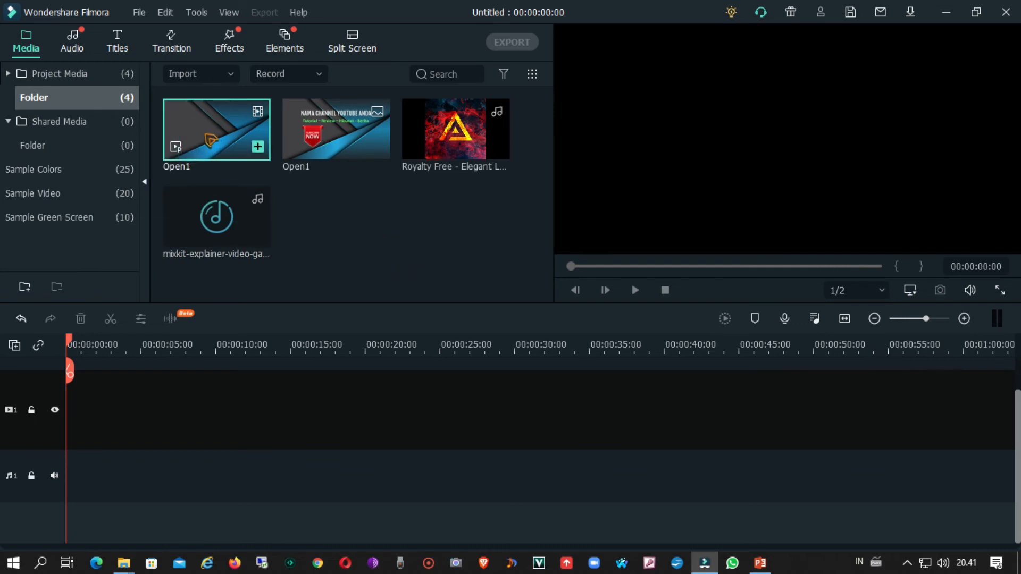
{"action": "left_click_drag", "start_coordinate": [208, 137], "coordinate": [57, 428]}
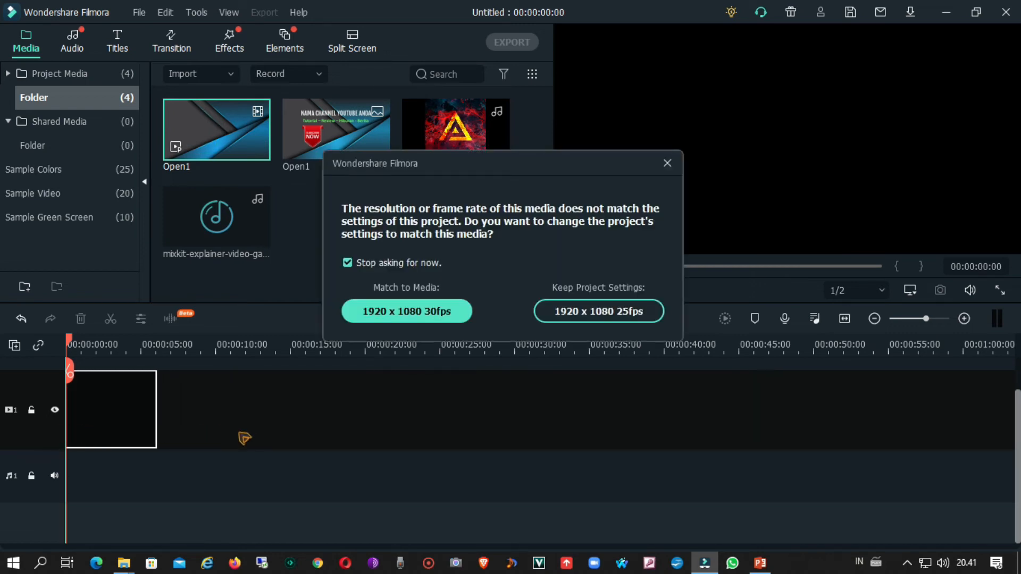
{"action": "left_click", "coordinate": [409, 319]}
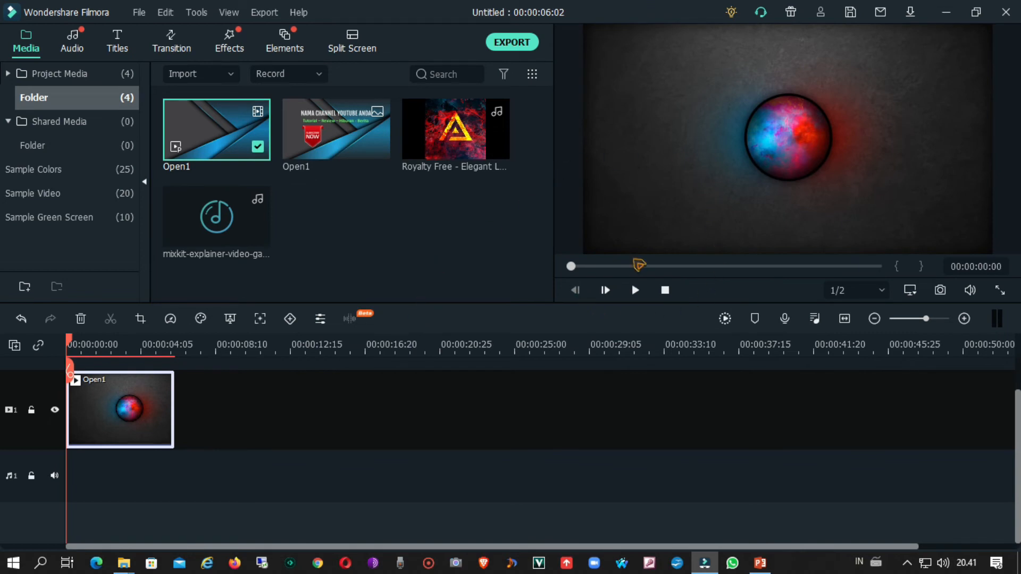
{"action": "left_click", "coordinate": [634, 290]}
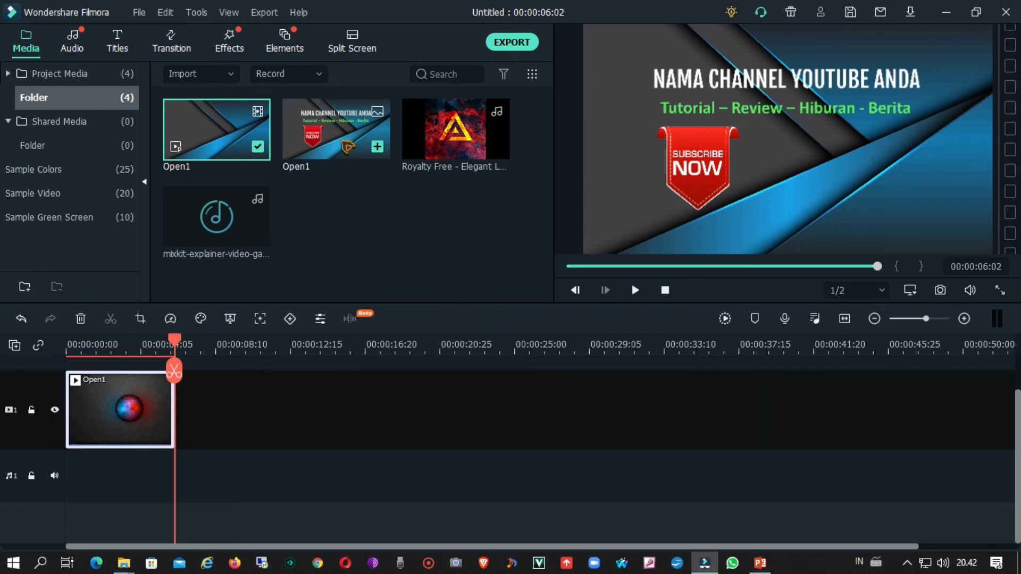
Step: Add the Open1 image directly after the video clip on video track 1 and play the sequence from the beginning
{"action": "left_click", "coordinate": [342, 144]}
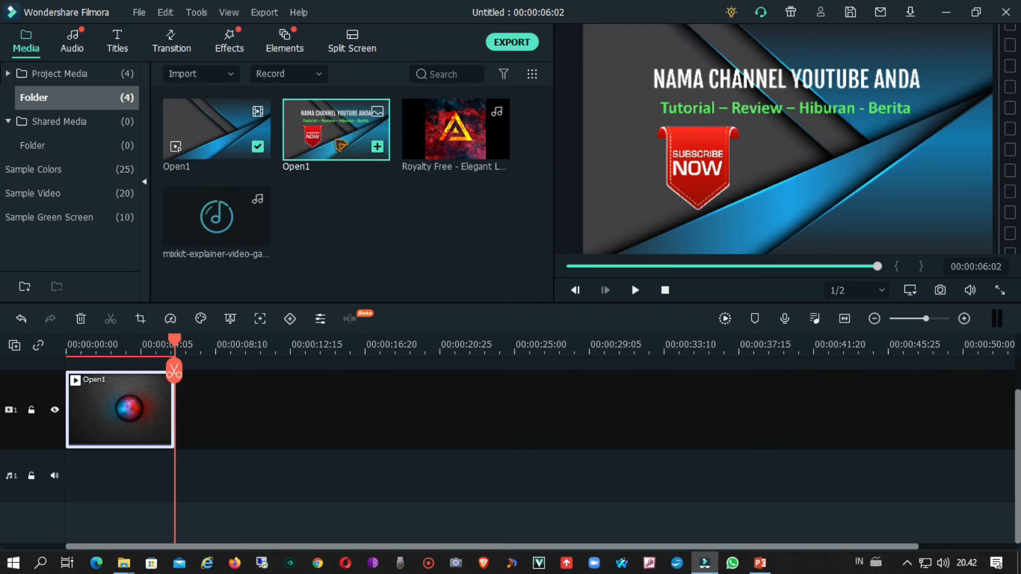
{"action": "left_click_drag", "start_coordinate": [341, 144], "coordinate": [173, 411]}
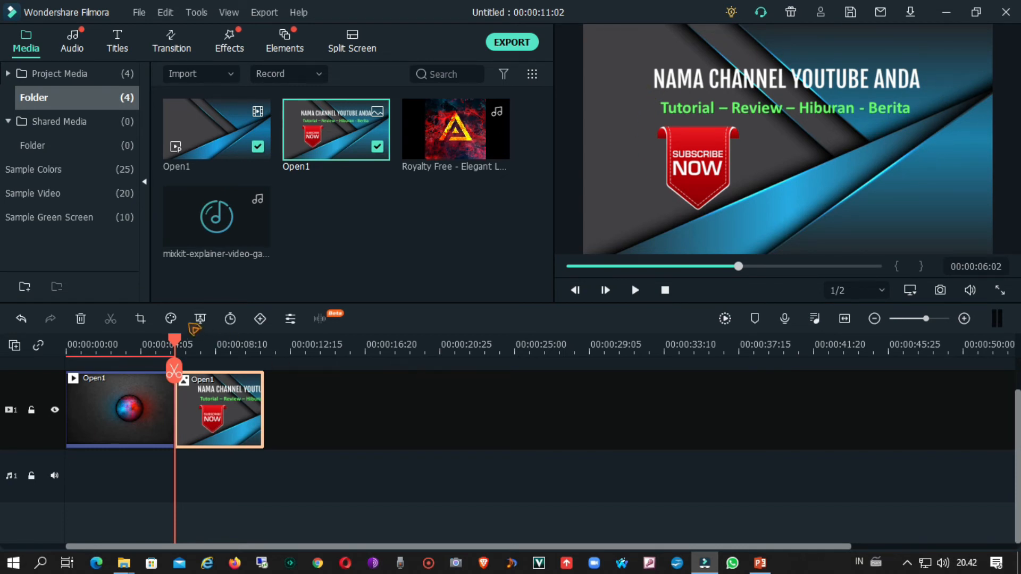
{"action": "left_click_drag", "start_coordinate": [181, 343], "coordinate": [54, 350]}
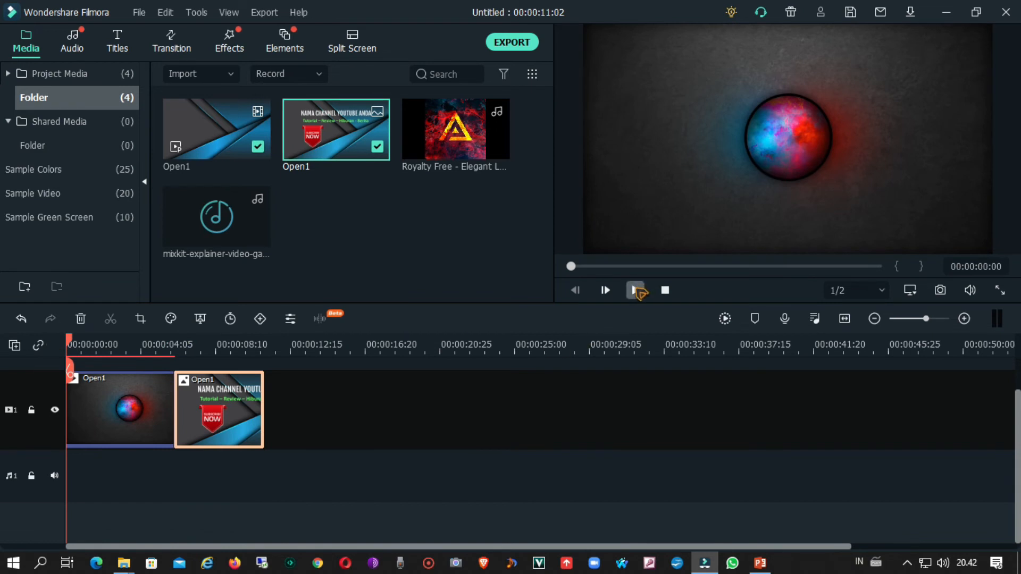
{"action": "left_click", "coordinate": [635, 290]}
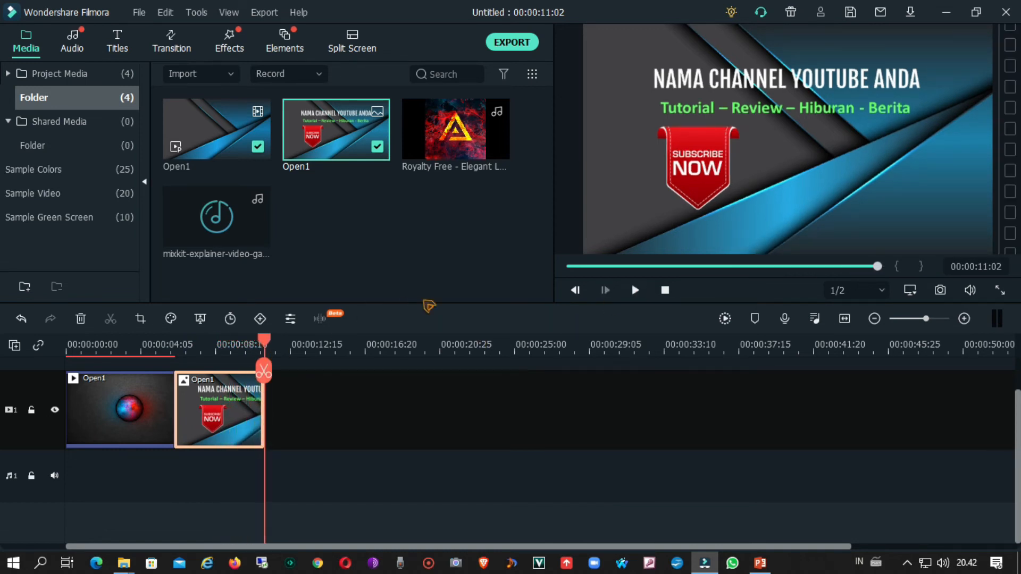
Step: Place the Royalty Free - Elegant Logo Intro audio at the start of audio track 1 and return the playhead to the beginning
{"action": "left_click_drag", "start_coordinate": [440, 147], "coordinate": [59, 496]}
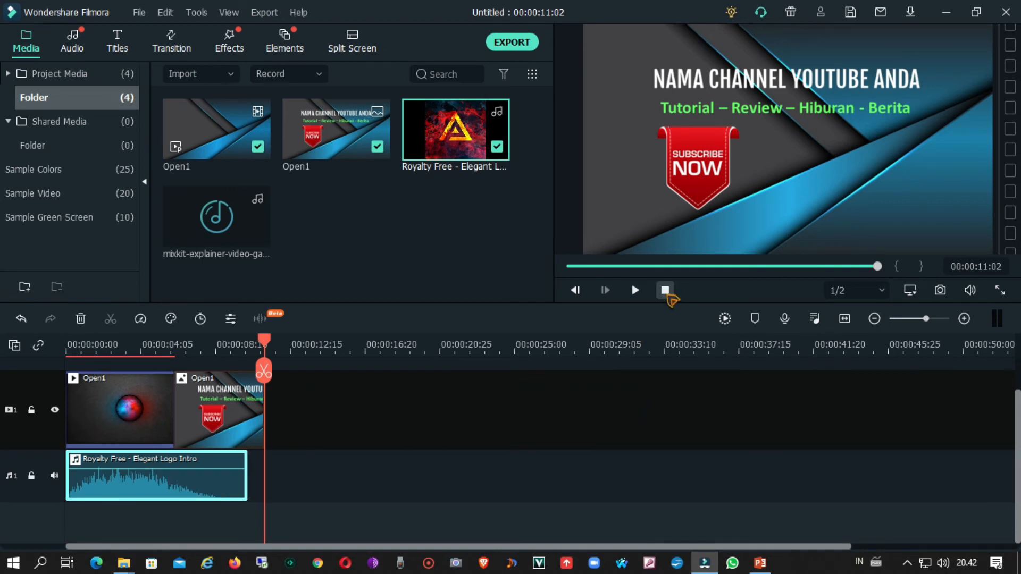
{"action": "left_click", "coordinate": [665, 291]}
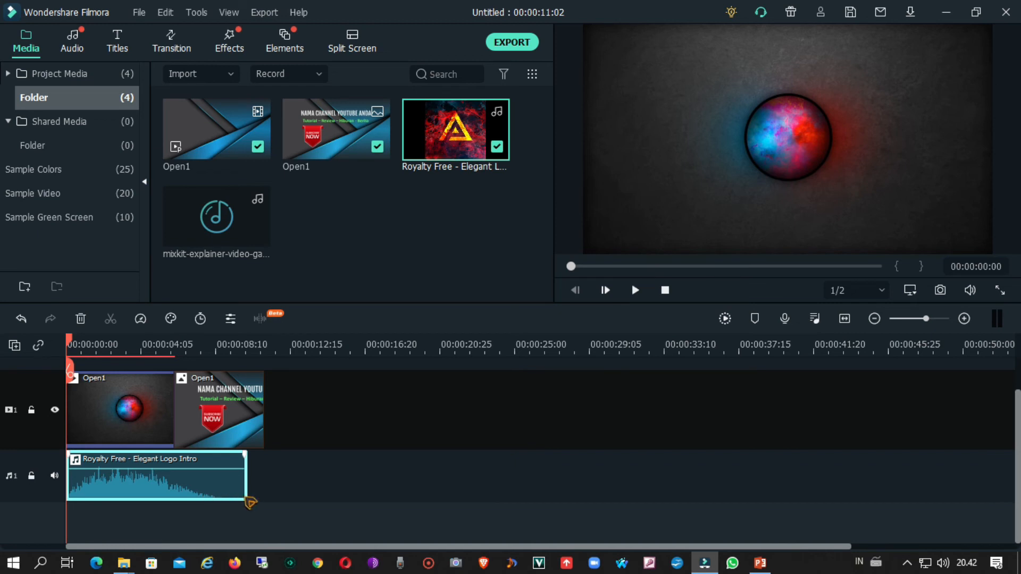
Step: Play the sequence, split the Royalty Free - Elegant Logo Intro audio at 00:00:08:21 and delete the part after the split
{"action": "left_click", "coordinate": [635, 292]}
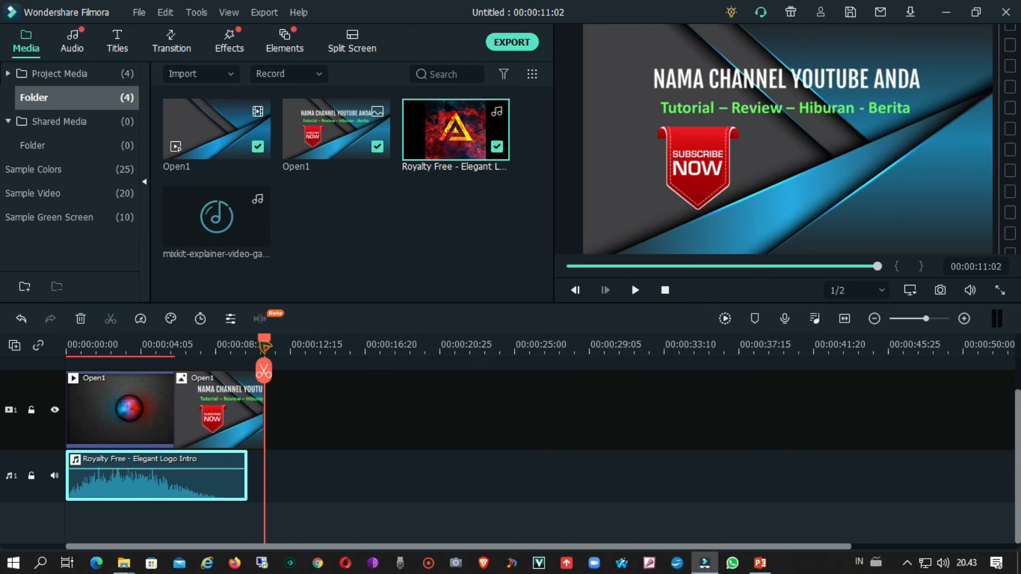
{"action": "left_click_drag", "start_coordinate": [265, 345], "coordinate": [228, 354]}
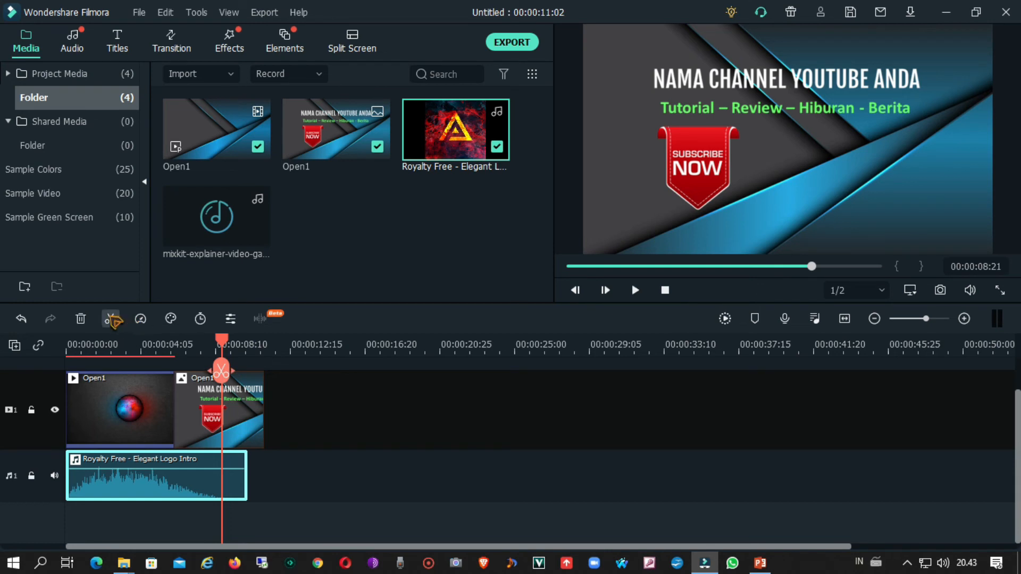
{"action": "left_click", "coordinate": [112, 319]}
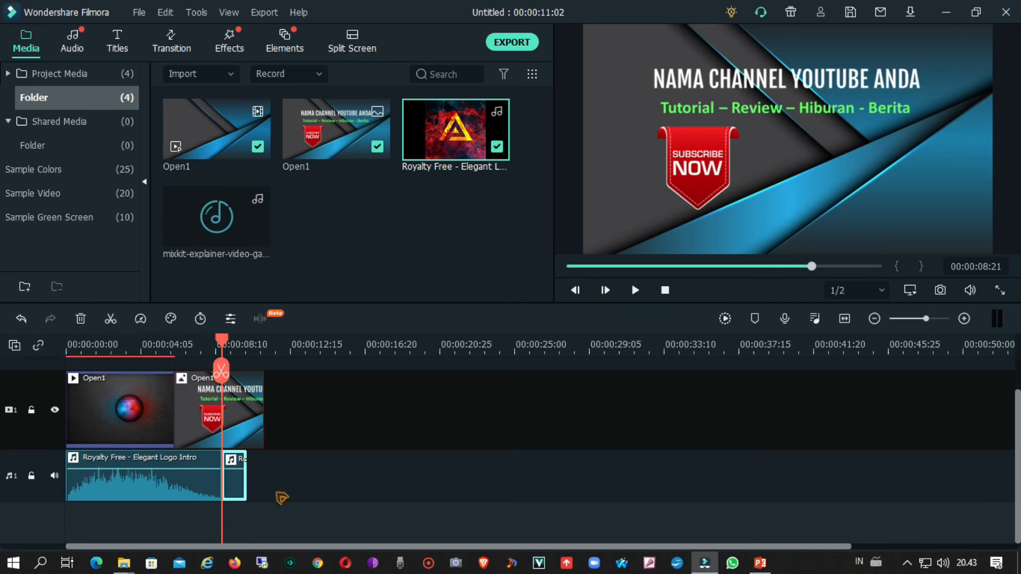
{"action": "right_click", "coordinate": [239, 497]}
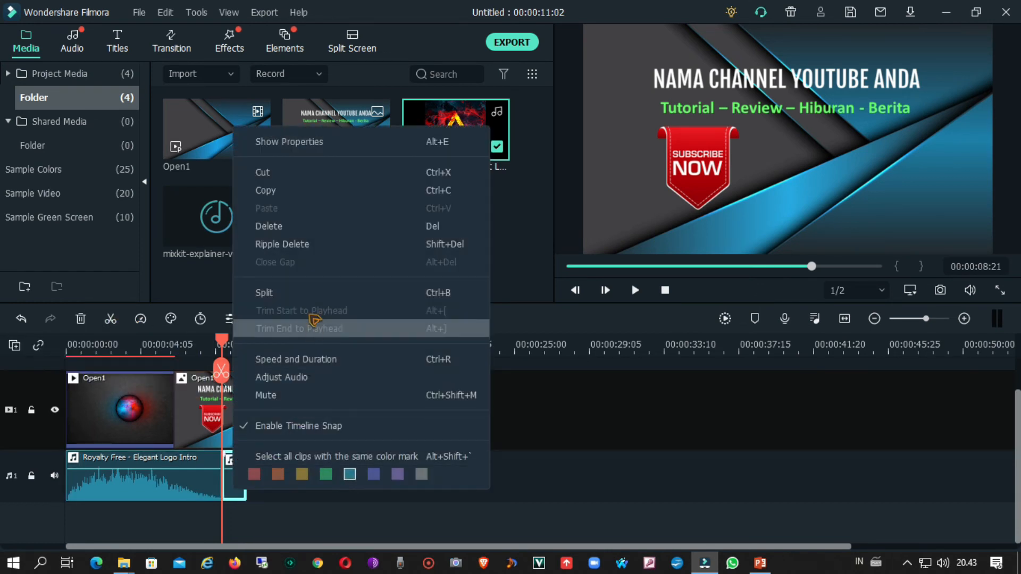
{"action": "left_click", "coordinate": [313, 226]}
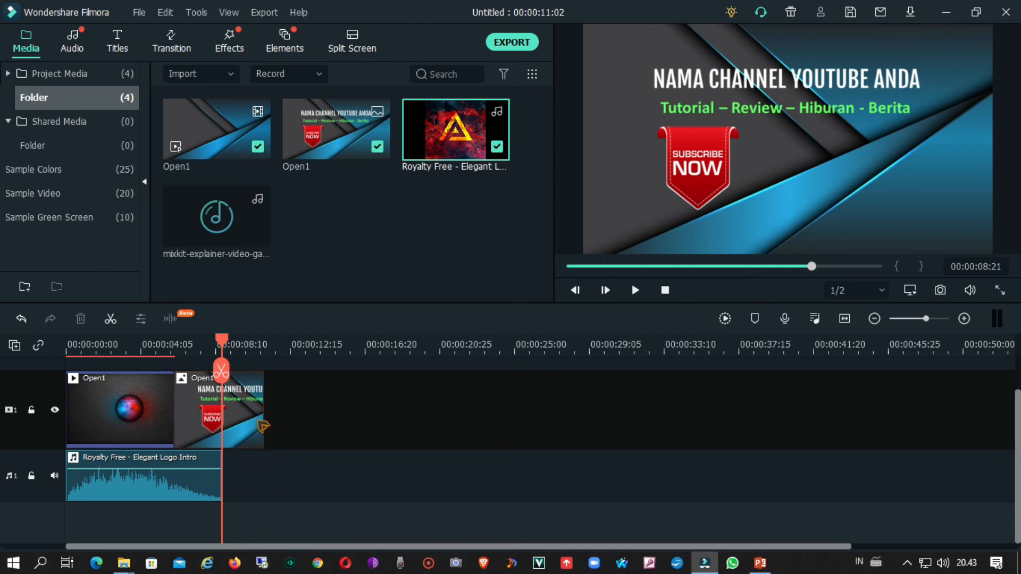
Step: Place the mixkit-explainer-video-game audio directly after the trimmed intro music on audio track 1 and play the sequence from the beginning
{"action": "left_click_drag", "start_coordinate": [240, 236], "coordinate": [230, 474]}
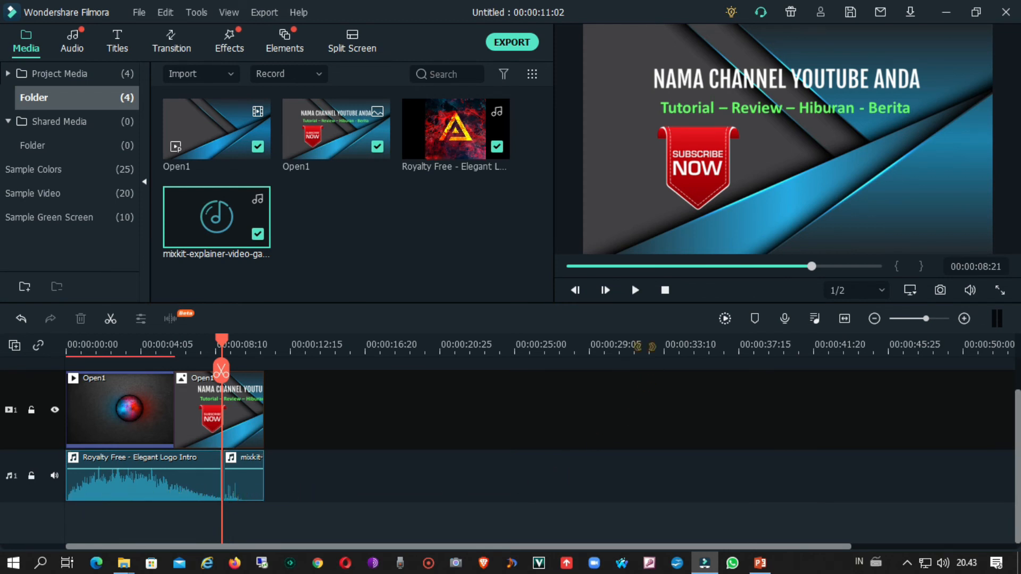
{"action": "left_click", "coordinate": [665, 291]}
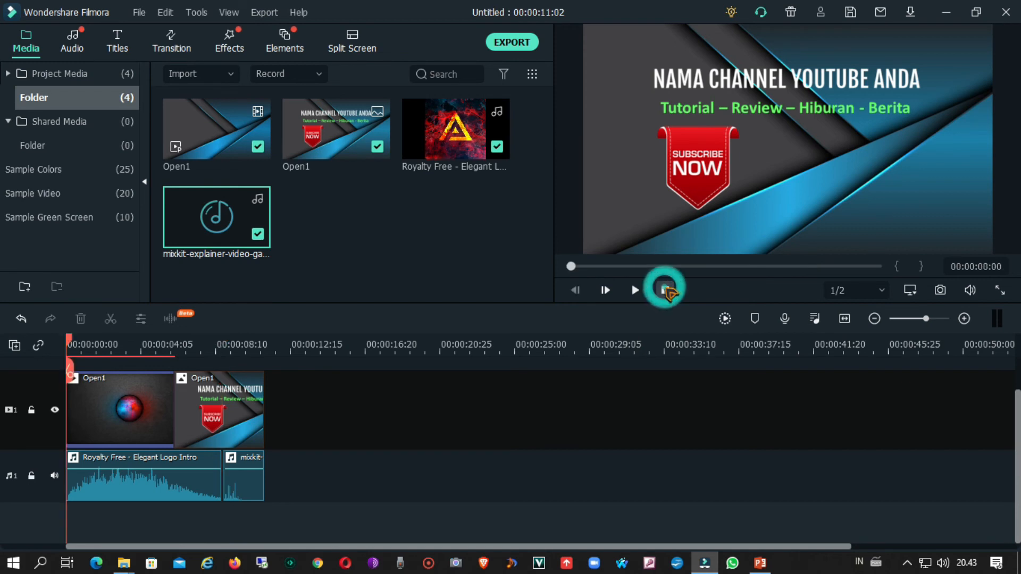
{"action": "left_click", "coordinate": [637, 291]}
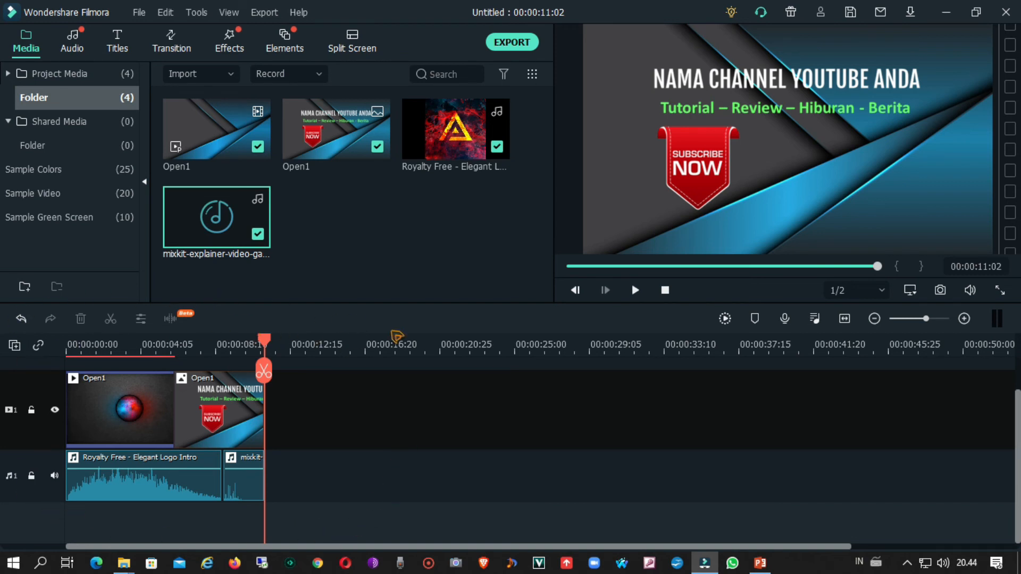
Step: Export the project to D:/Lucky as an MP4 named Openingku
{"action": "left_click", "coordinate": [511, 42]}
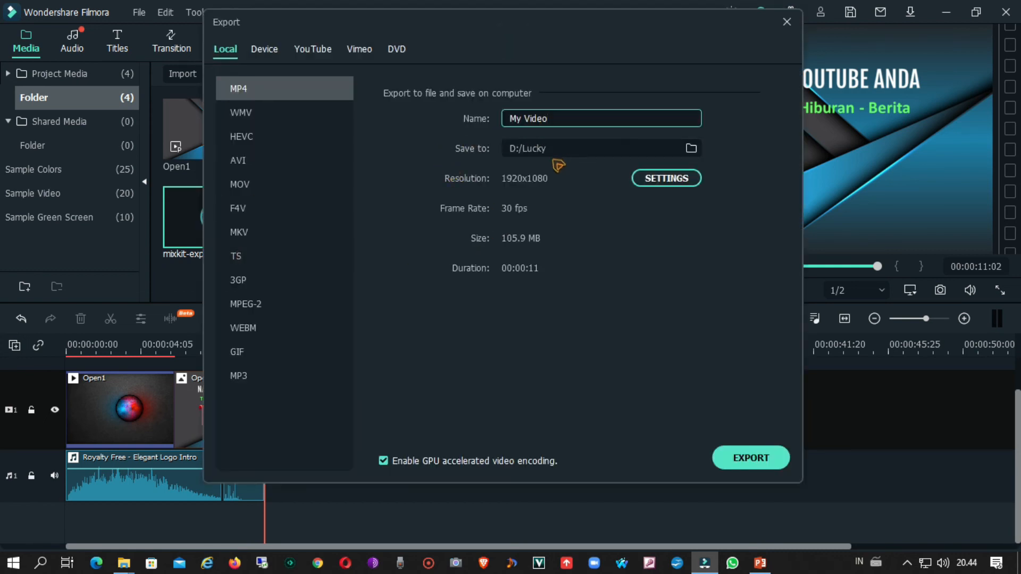
{"action": "triple_click", "coordinate": [569, 118]}
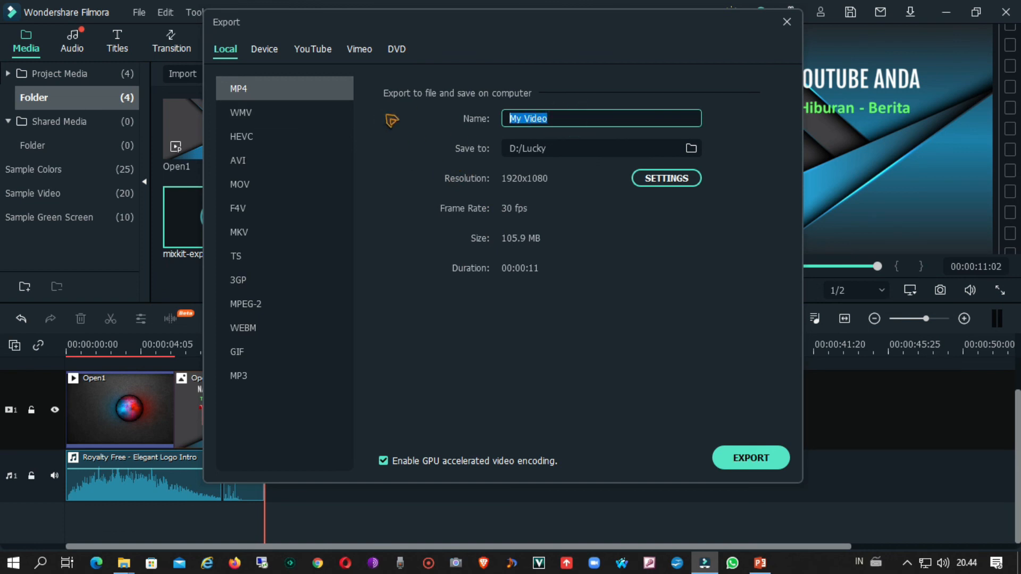
{"action": "type", "text": "Openingku"}
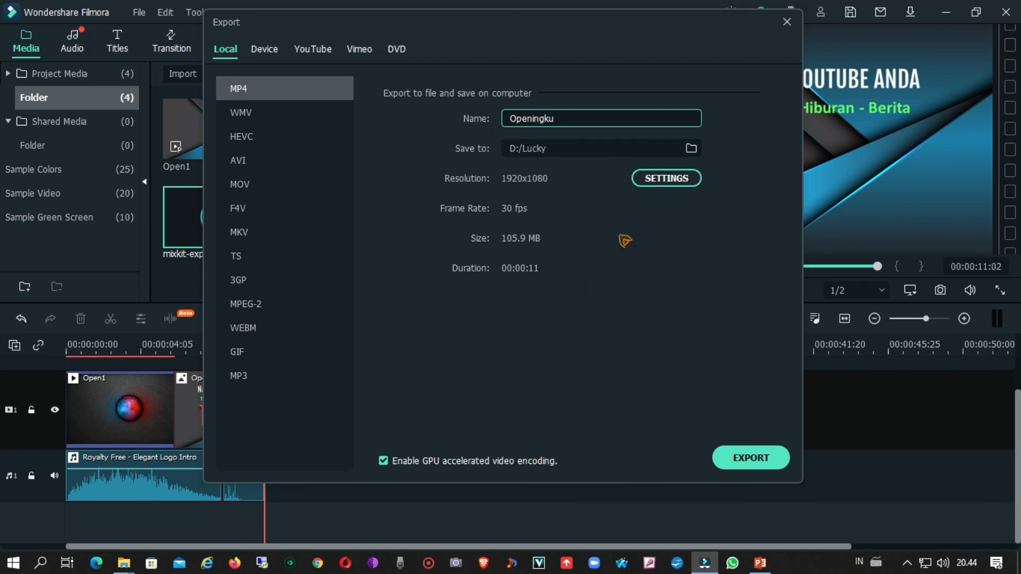
{"action": "left_click", "coordinate": [748, 457]}
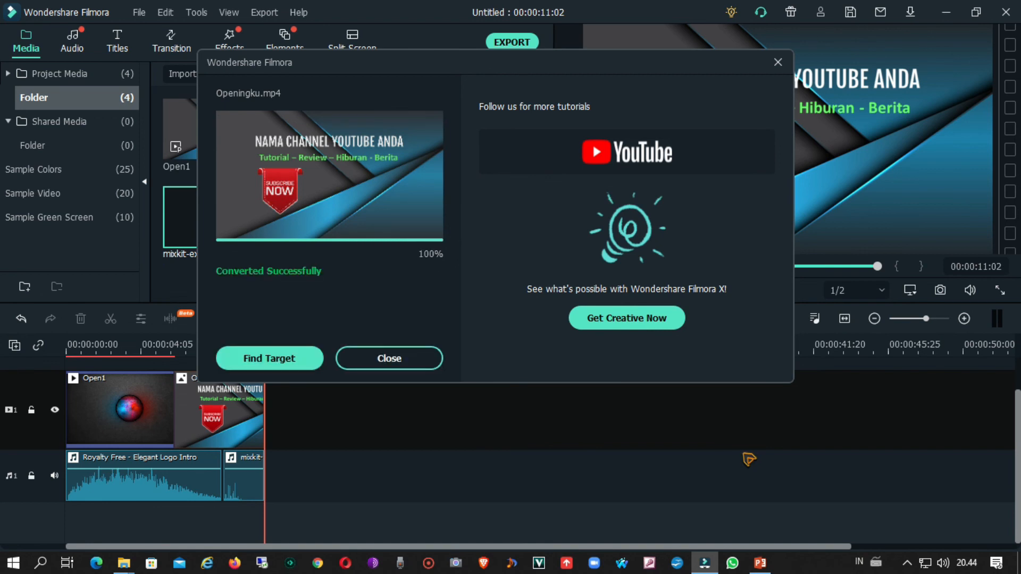
Step: Locate the exported Openingku video in its folder, watch it in MPC-HC, and return to Filmora
{"action": "left_click", "coordinate": [273, 360]}
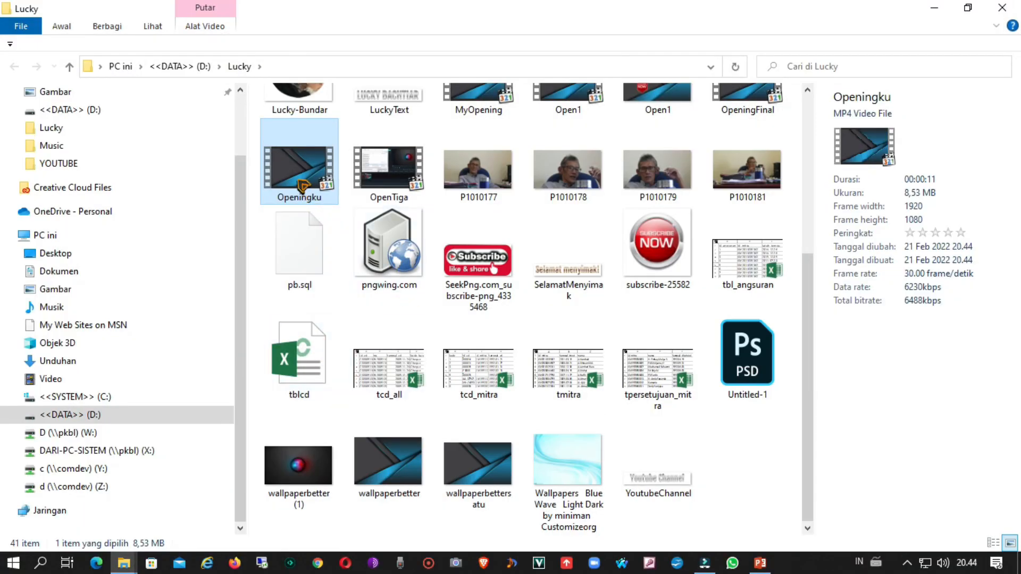
{"action": "right_click", "coordinate": [300, 183]}
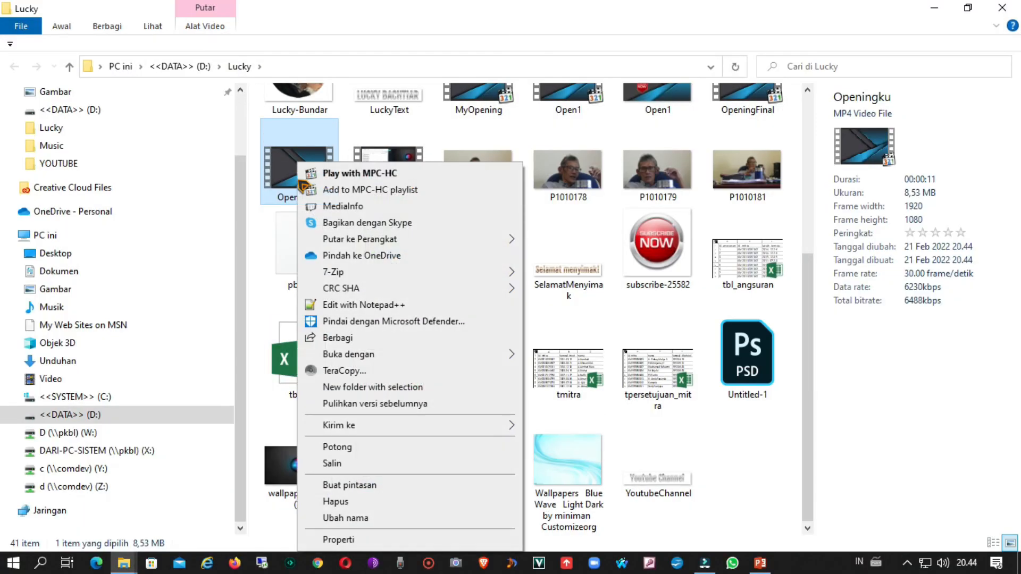
{"action": "left_click", "coordinate": [371, 174]}
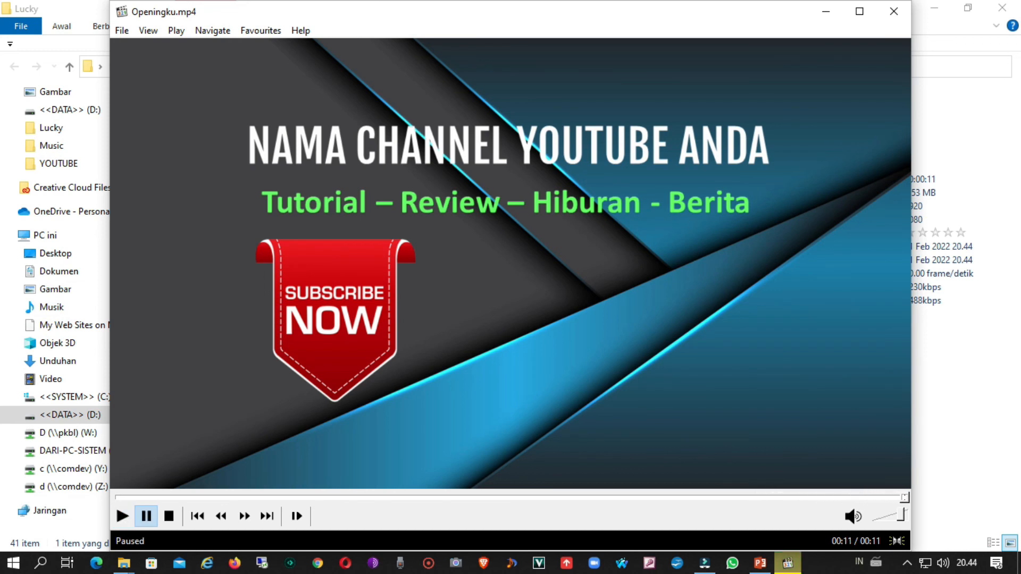
{"action": "left_click", "coordinate": [894, 14]}
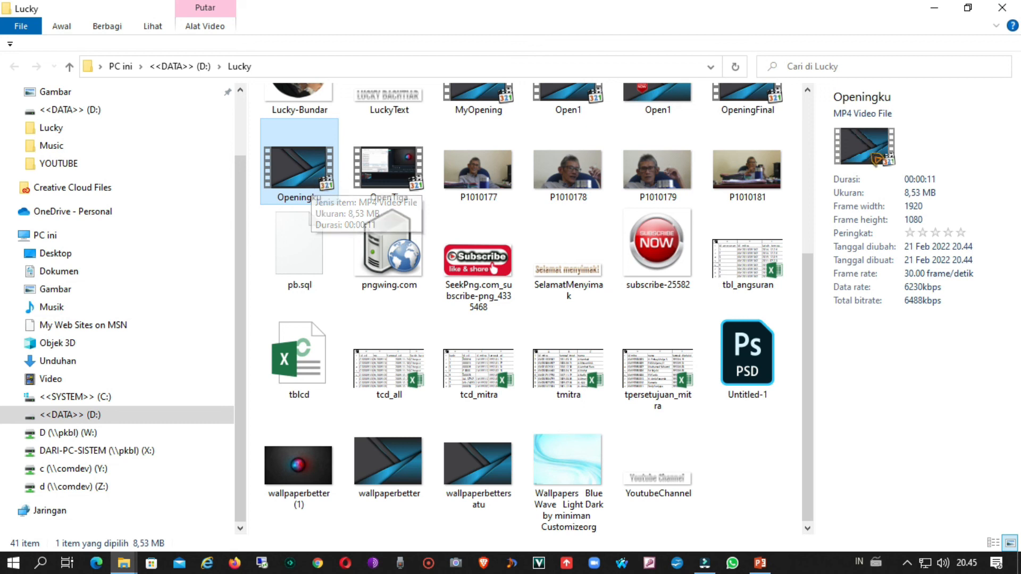
{"action": "left_click", "coordinate": [933, 15]}
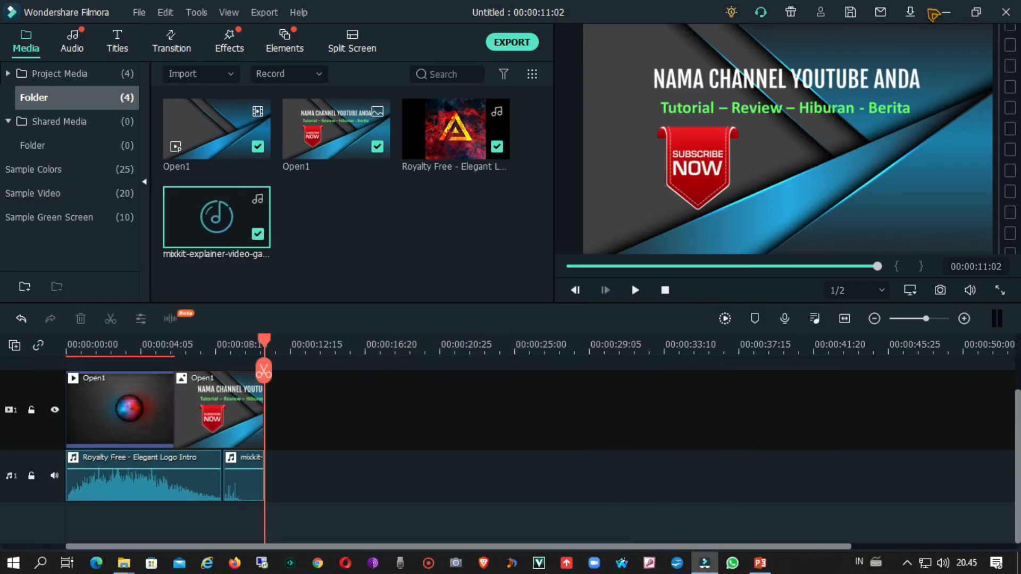